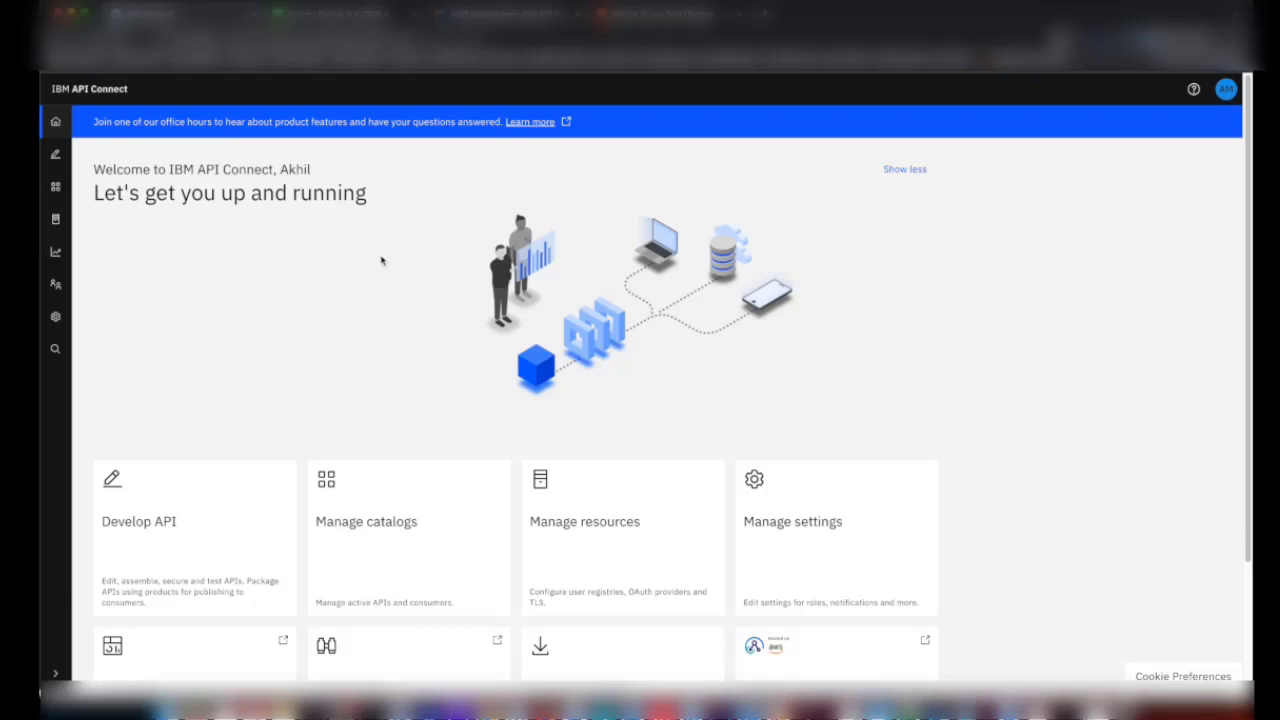
Step: From the Analytics section, open the offload settings and confirm going ahead with offload configuration
left_click(55, 256)
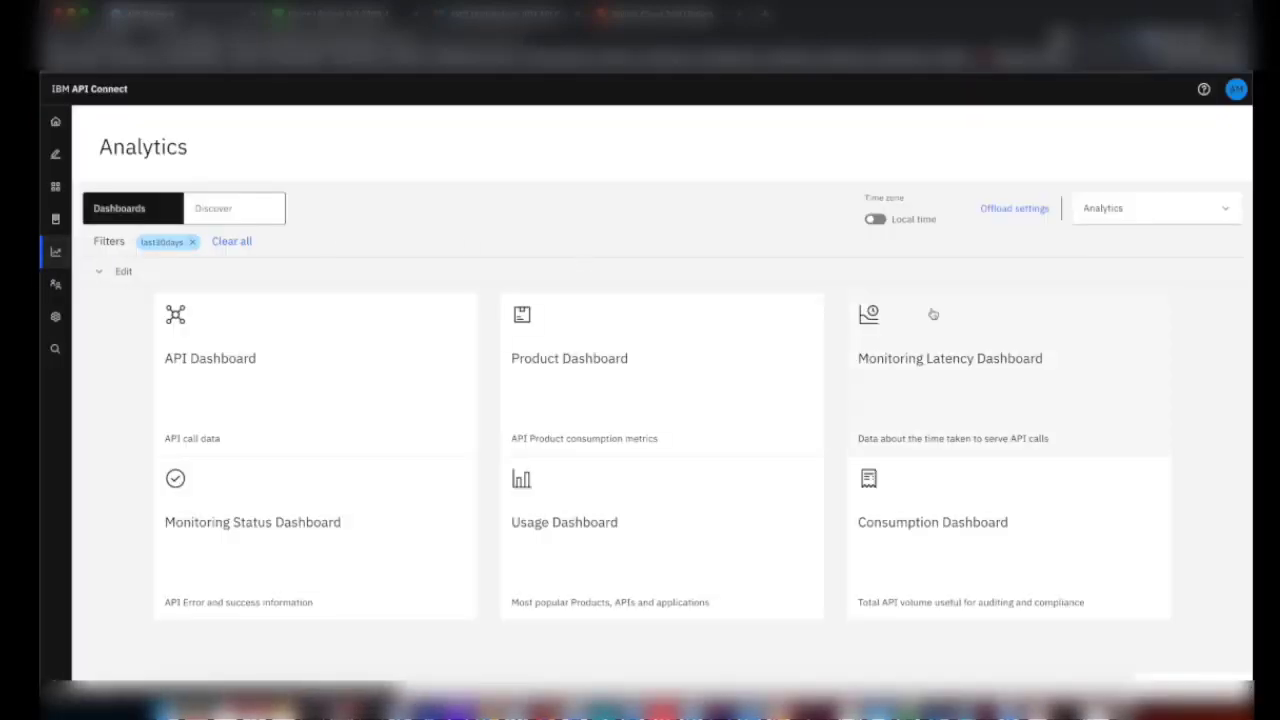
left_click(1015, 209)
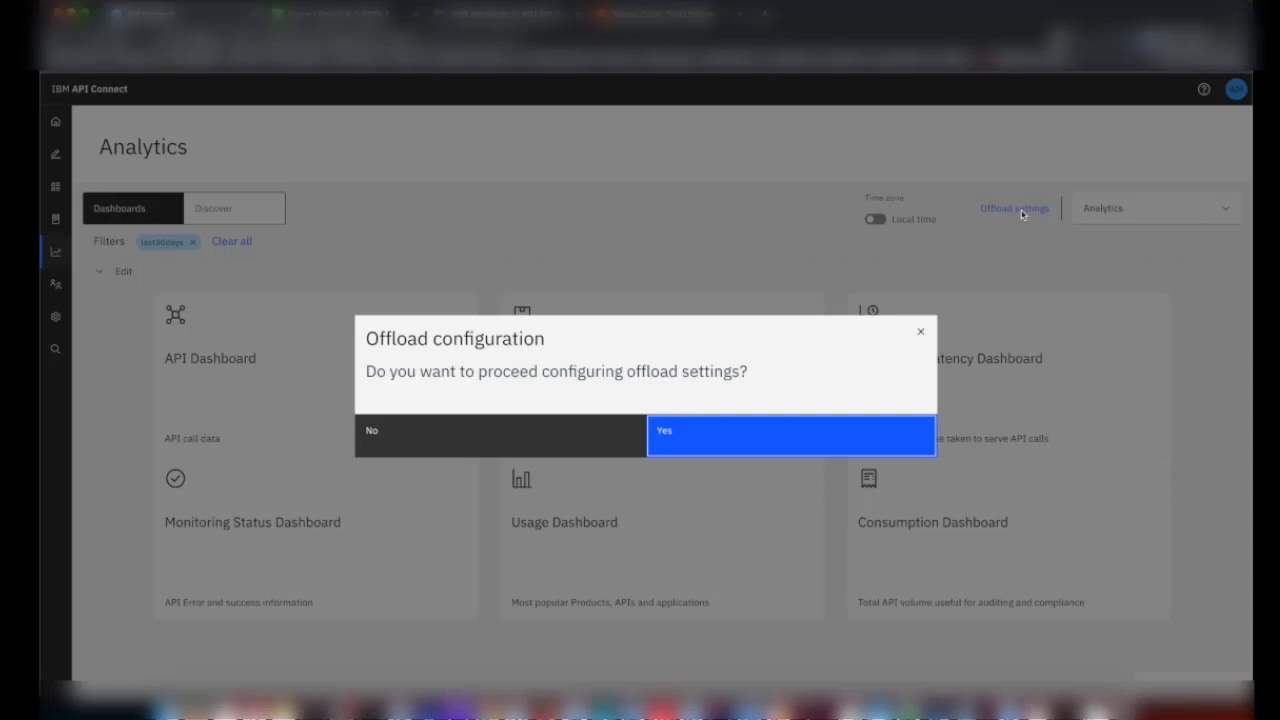
left_click(793, 441)
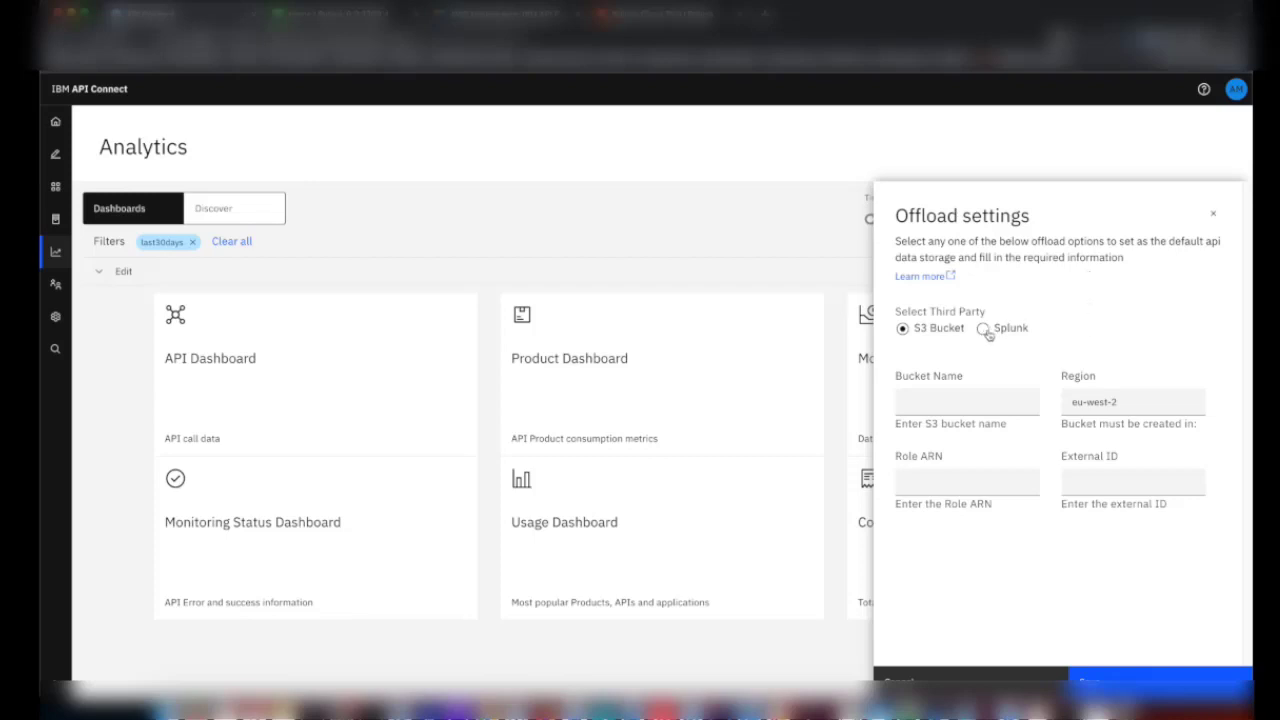
left_click(984, 329)
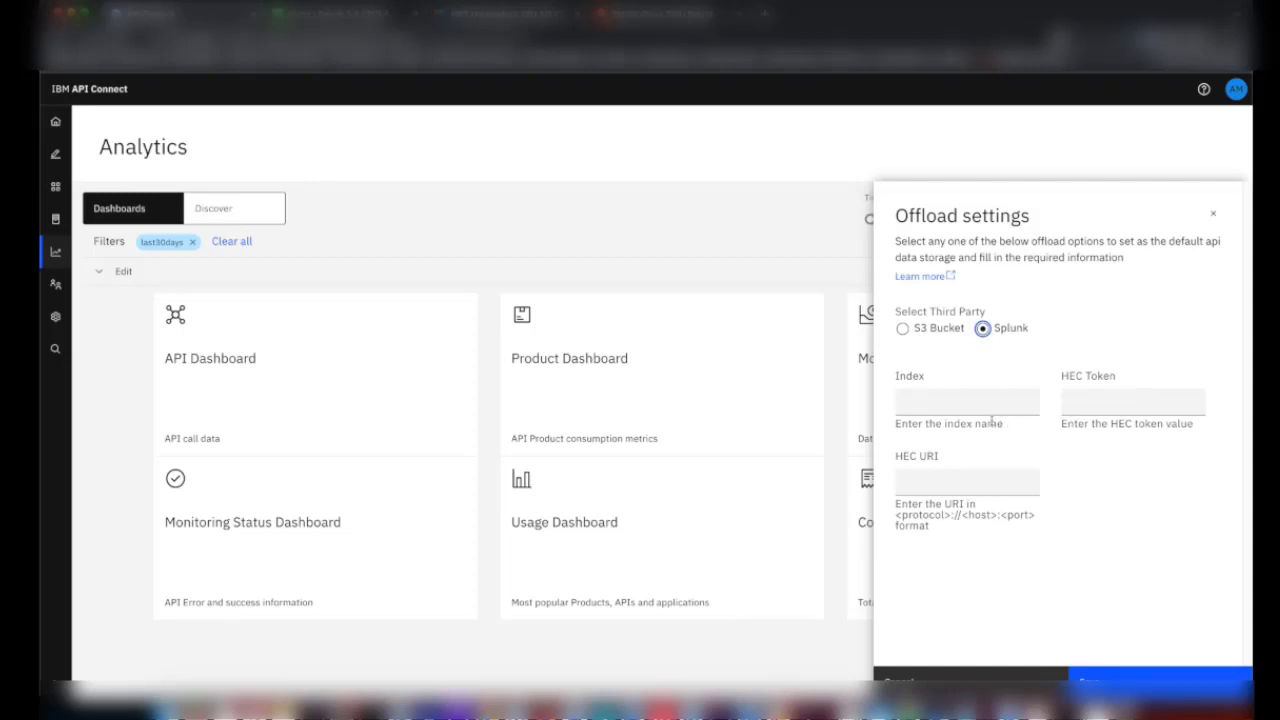
left_click(1080, 402)
left_click(974, 486)
left_click(943, 403)
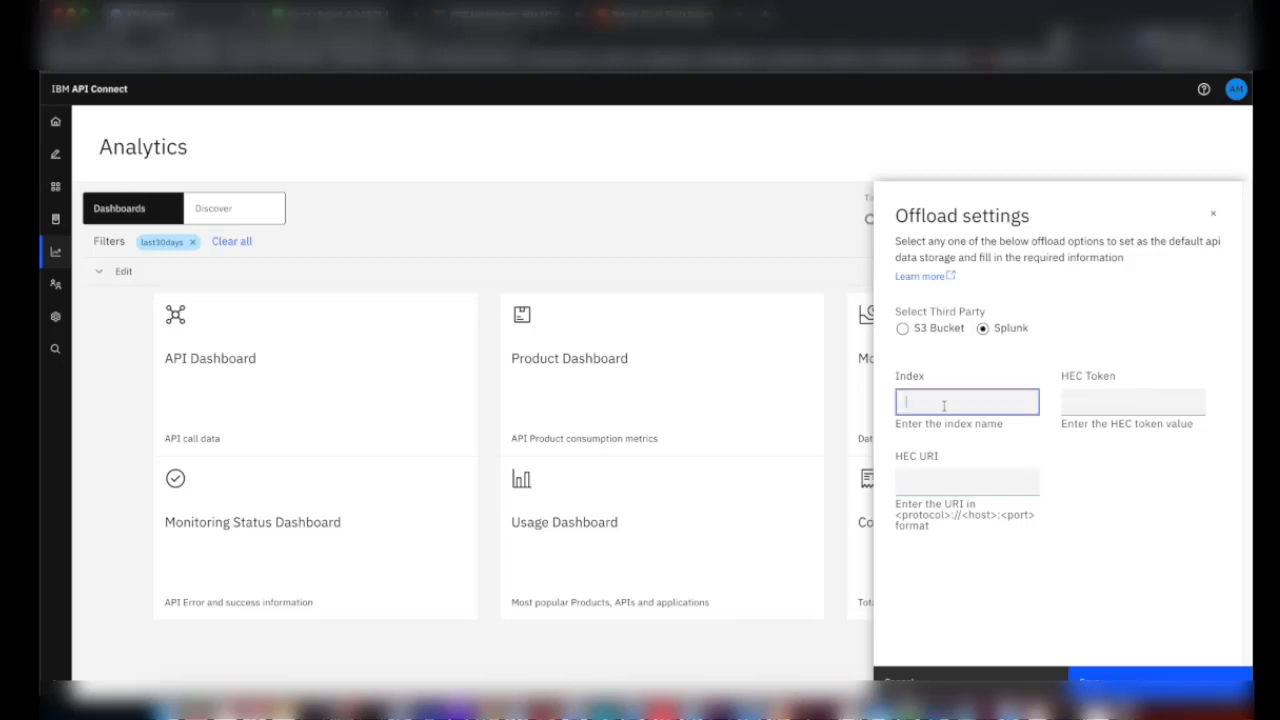
left_click(1075, 402)
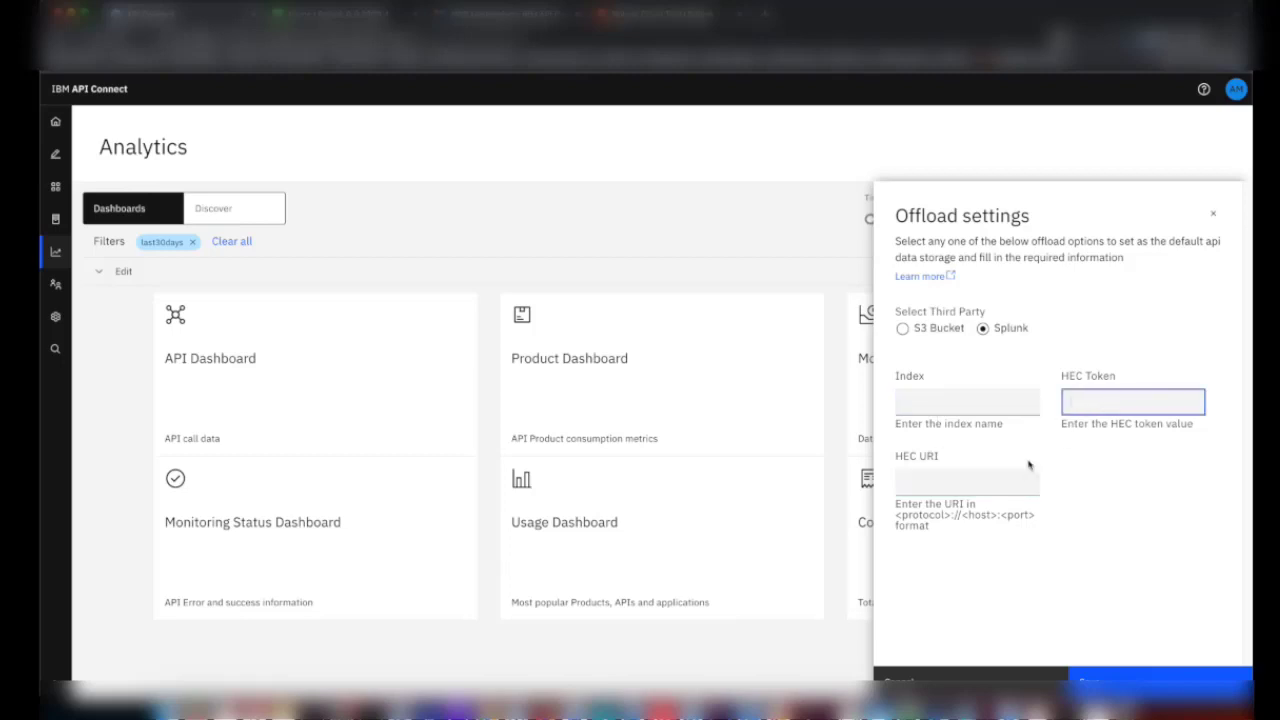
Step: Go to Splunk Cloud's Indexes page from the Settings menu
left_click(977, 484)
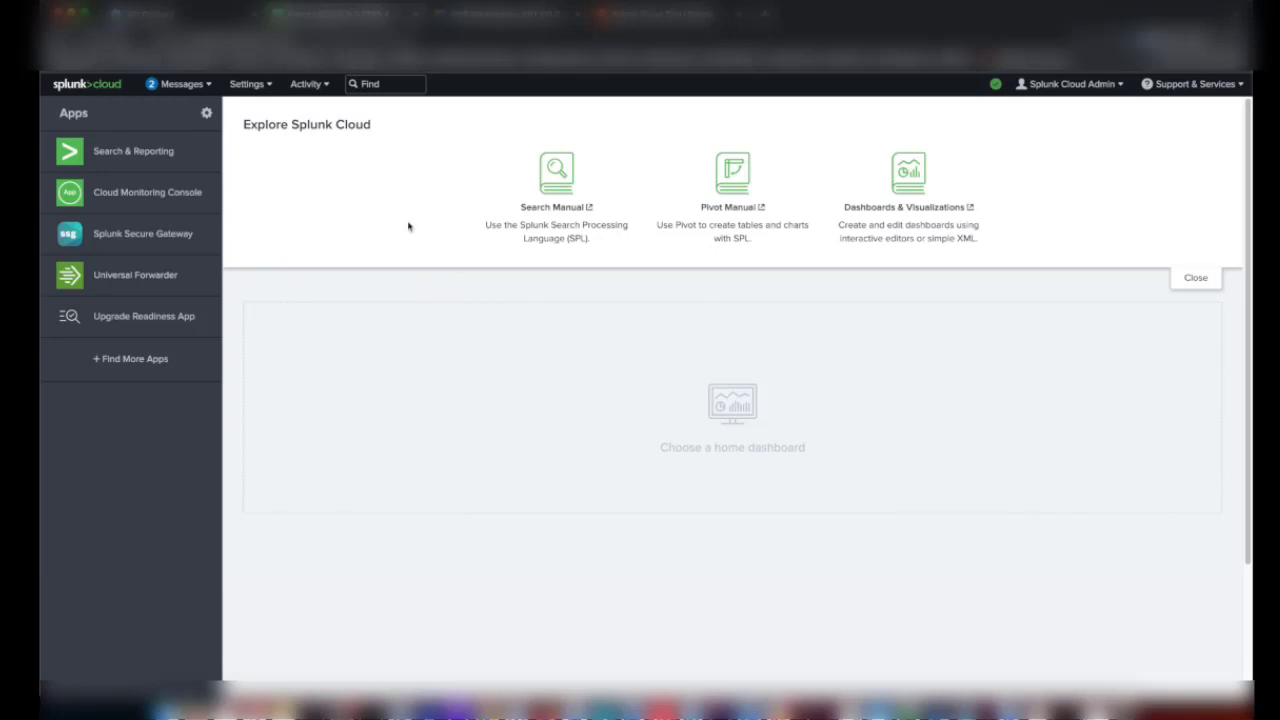
left_click(267, 86)
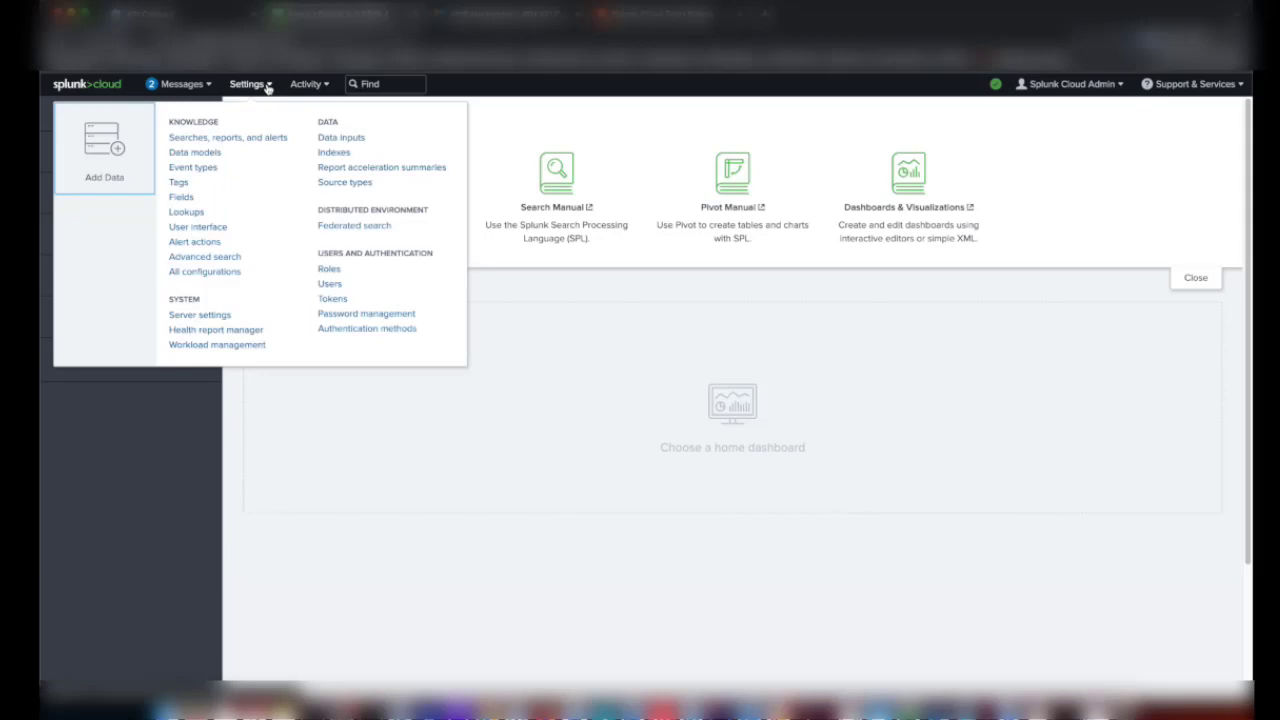
left_click(336, 153)
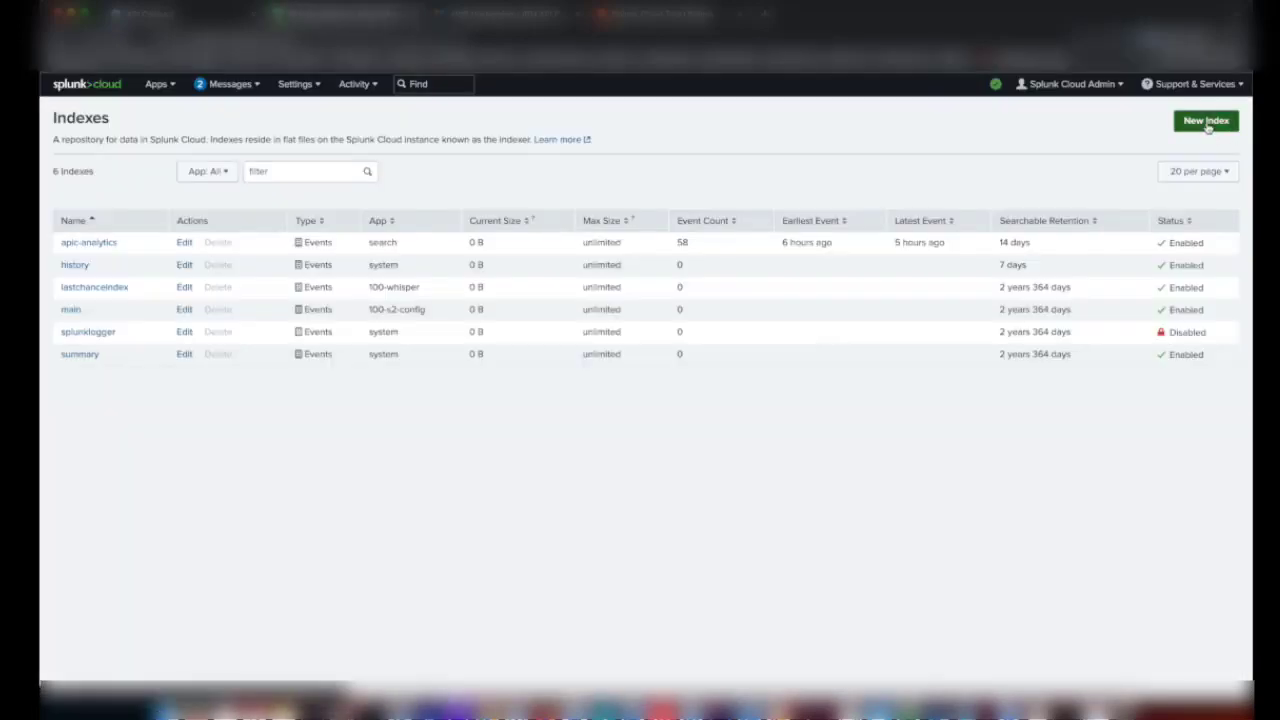
Step: Create an events index named apic-data with max raw data size 0 and 14-day retention
left_click(1206, 123)
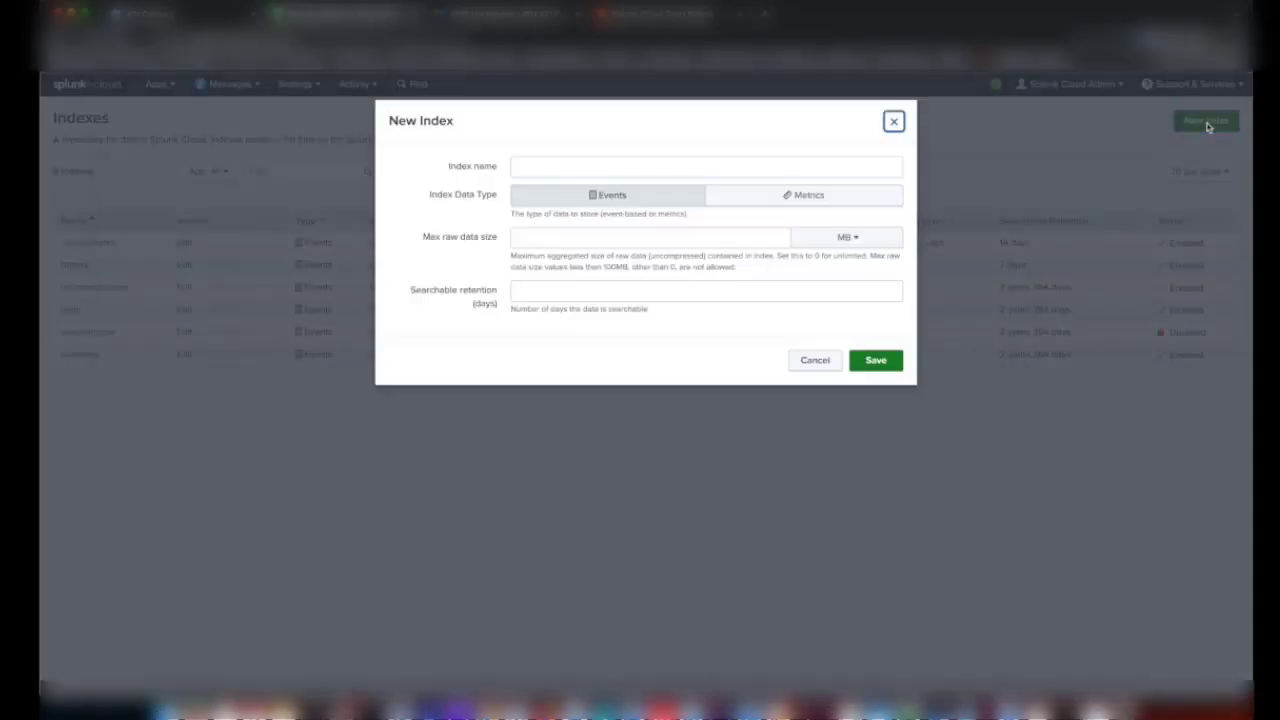
left_click(600, 164)
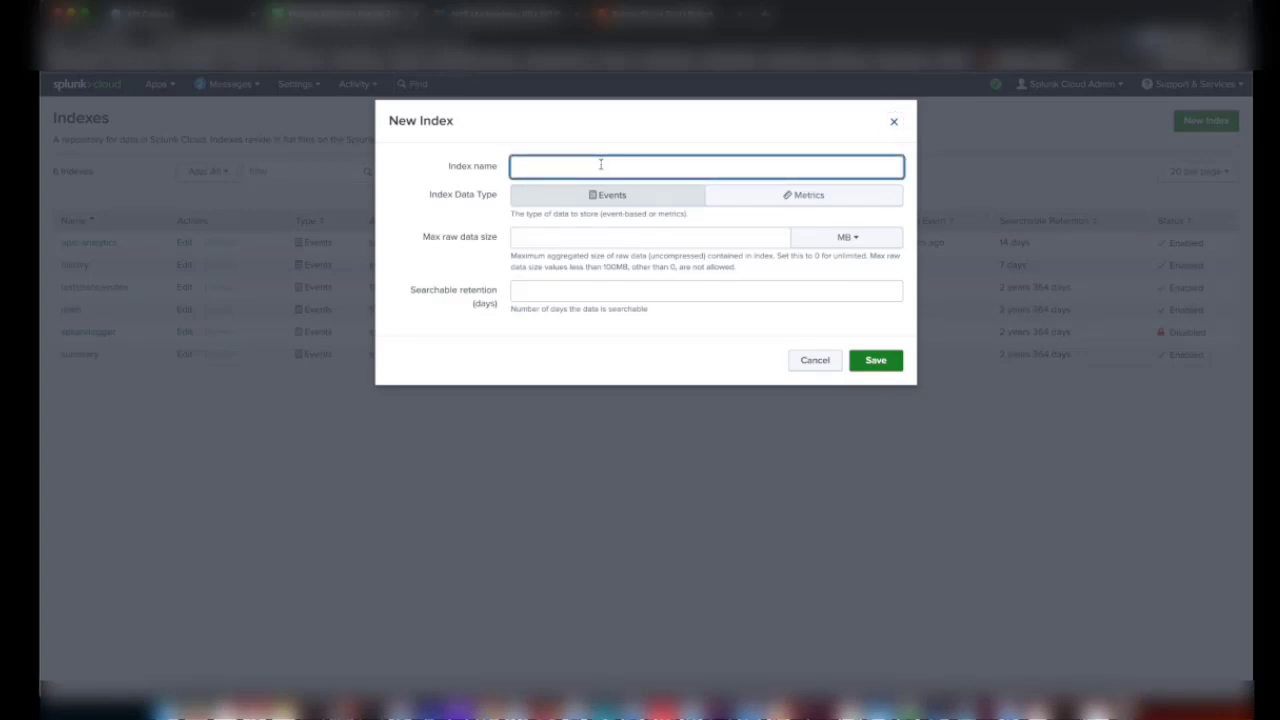
type("apic-data")
left_click(615, 200)
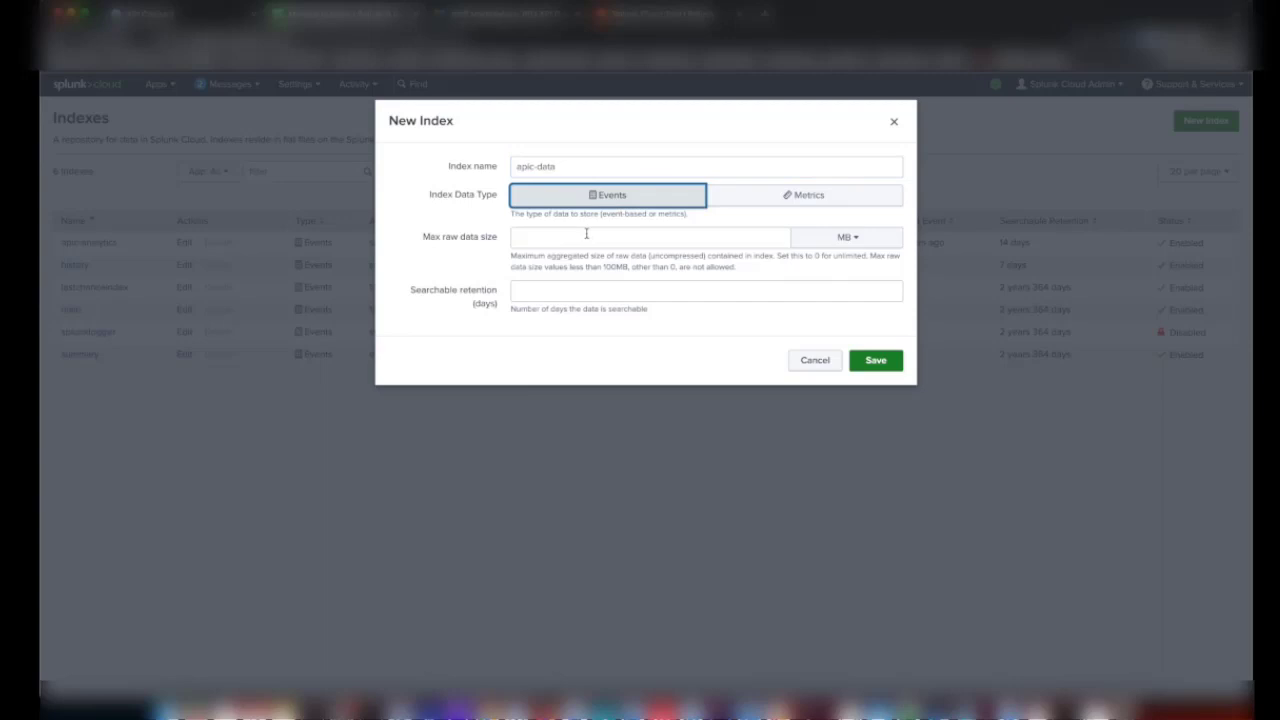
left_click(587, 234)
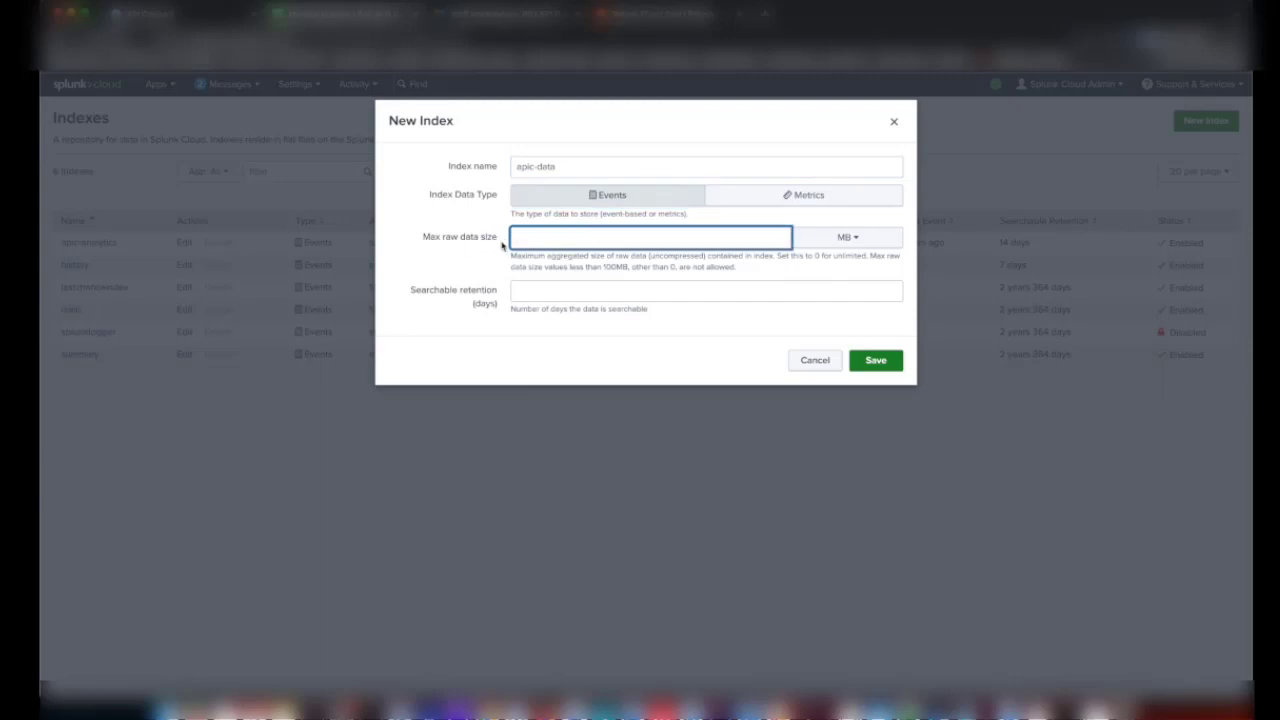
type("0")
left_click(560, 293)
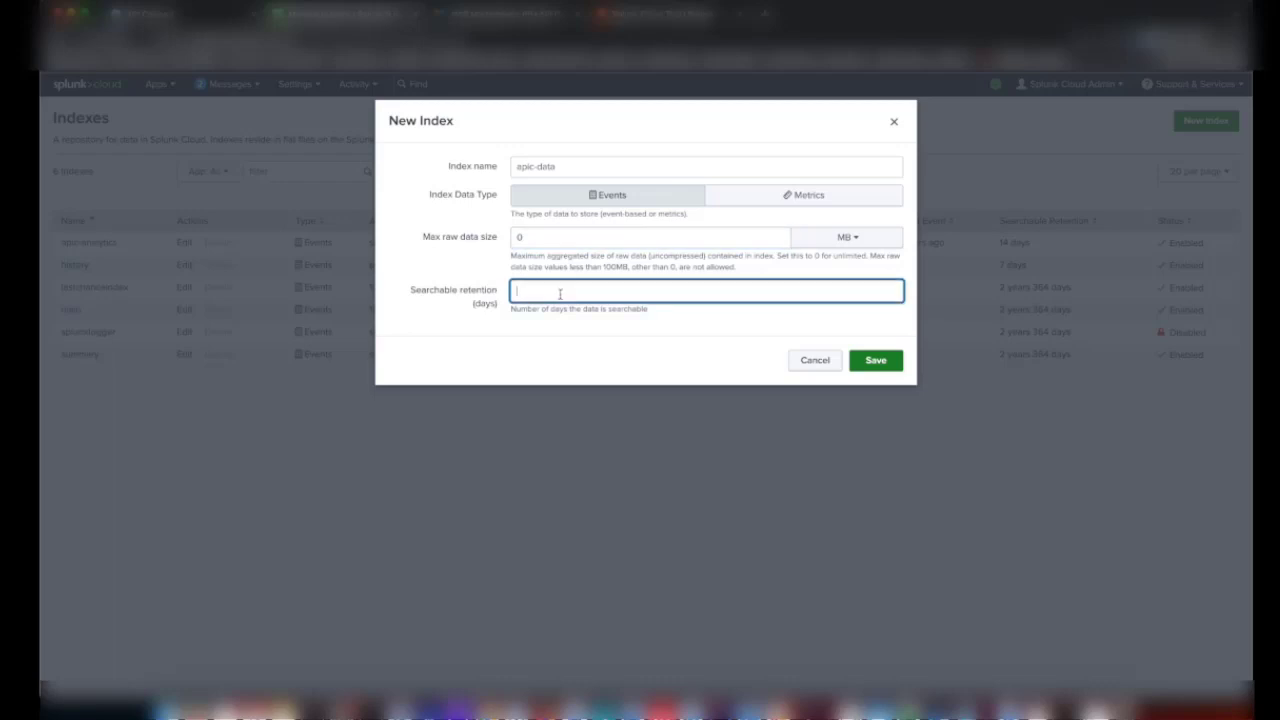
type("14")
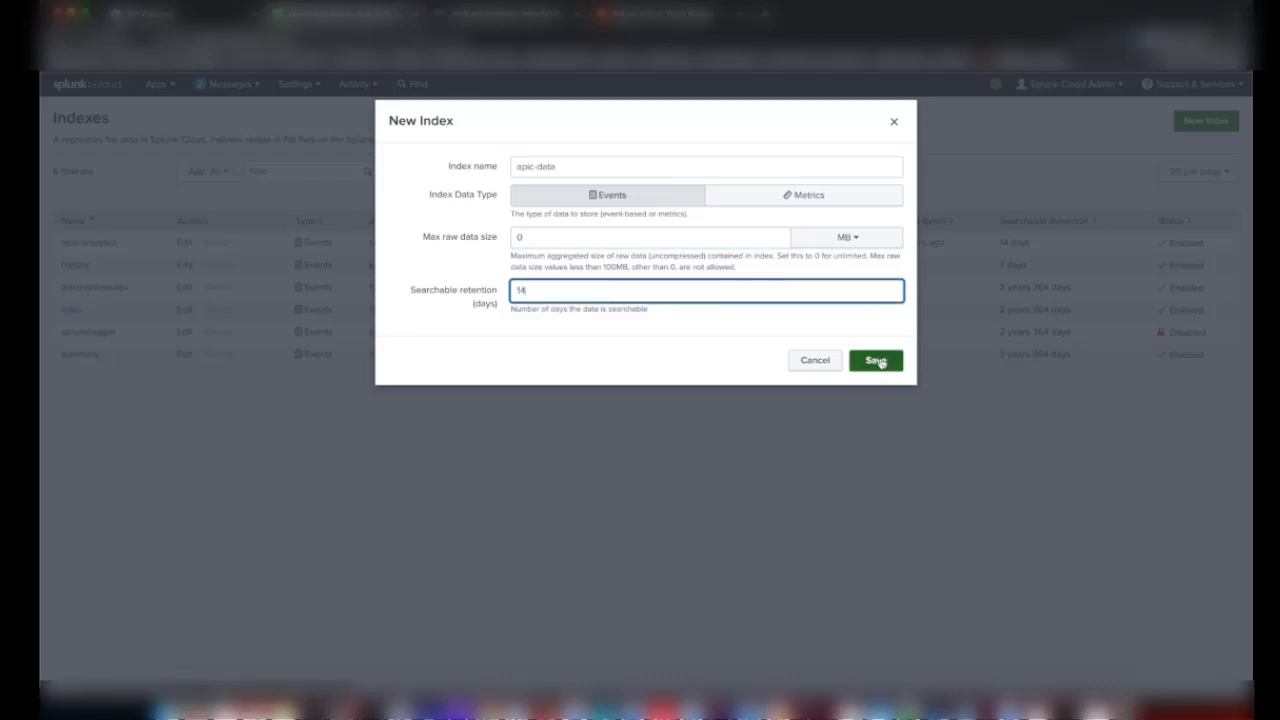
left_click(877, 361)
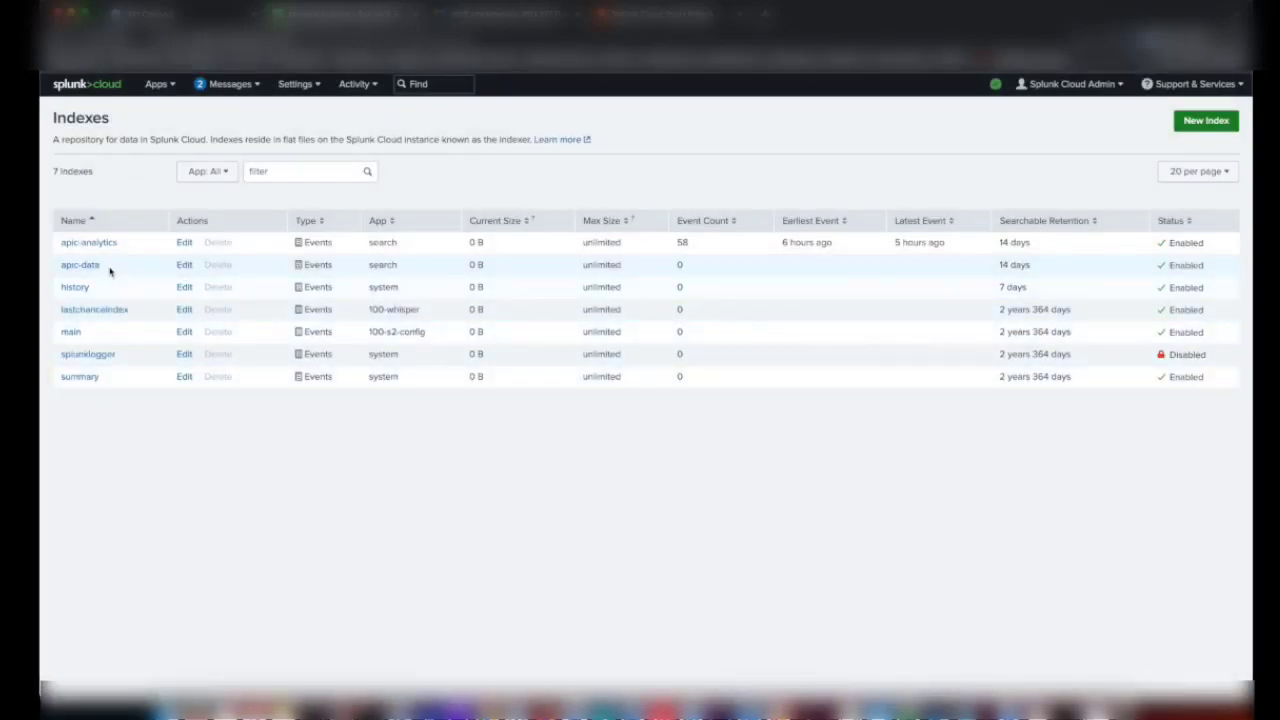
Step: Copy the apic-data index name from Splunk into the offload settings' Index field
left_click_drag(109, 266, 61, 266)
key("ctrl+c")
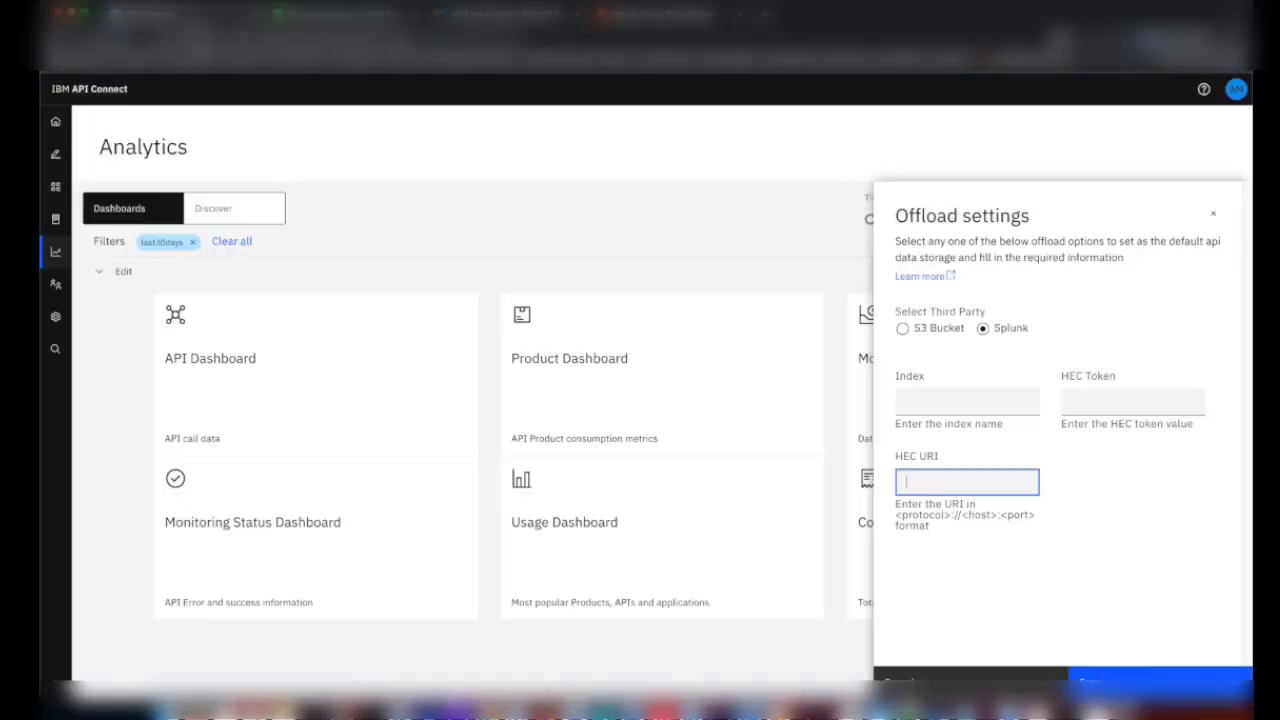
left_click(935, 401)
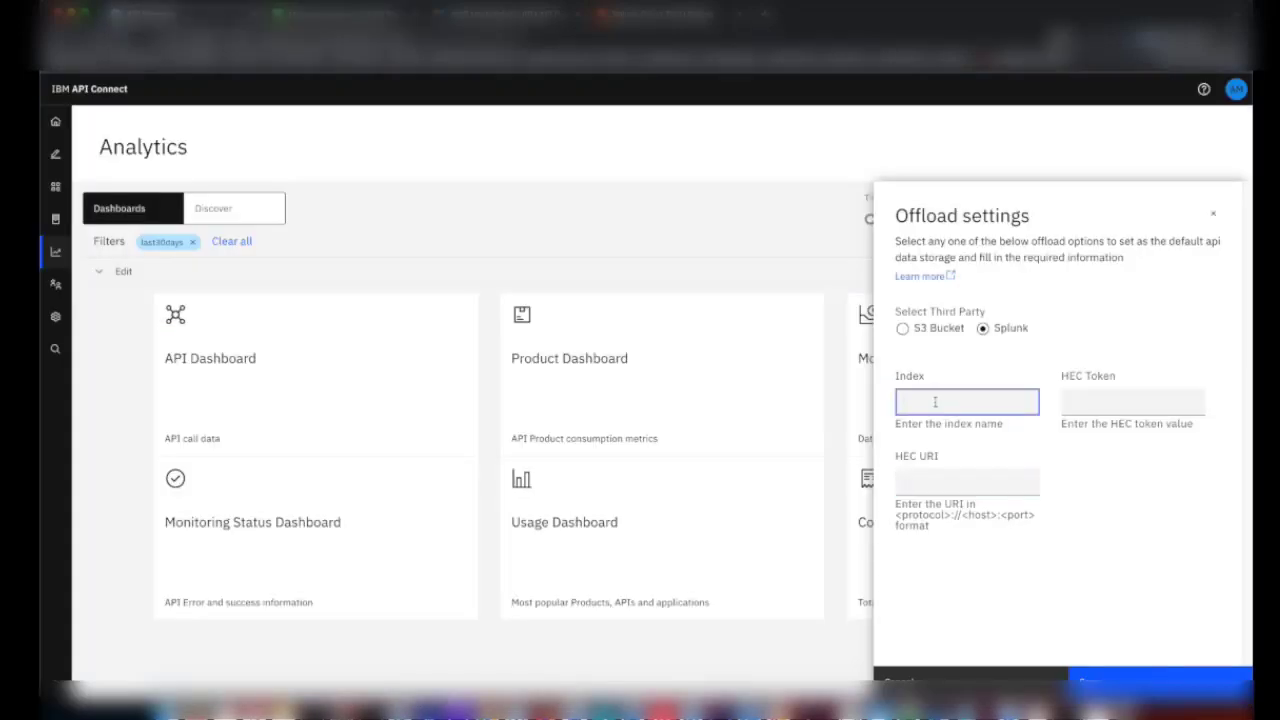
key("ctrl+v")
left_click(1093, 406)
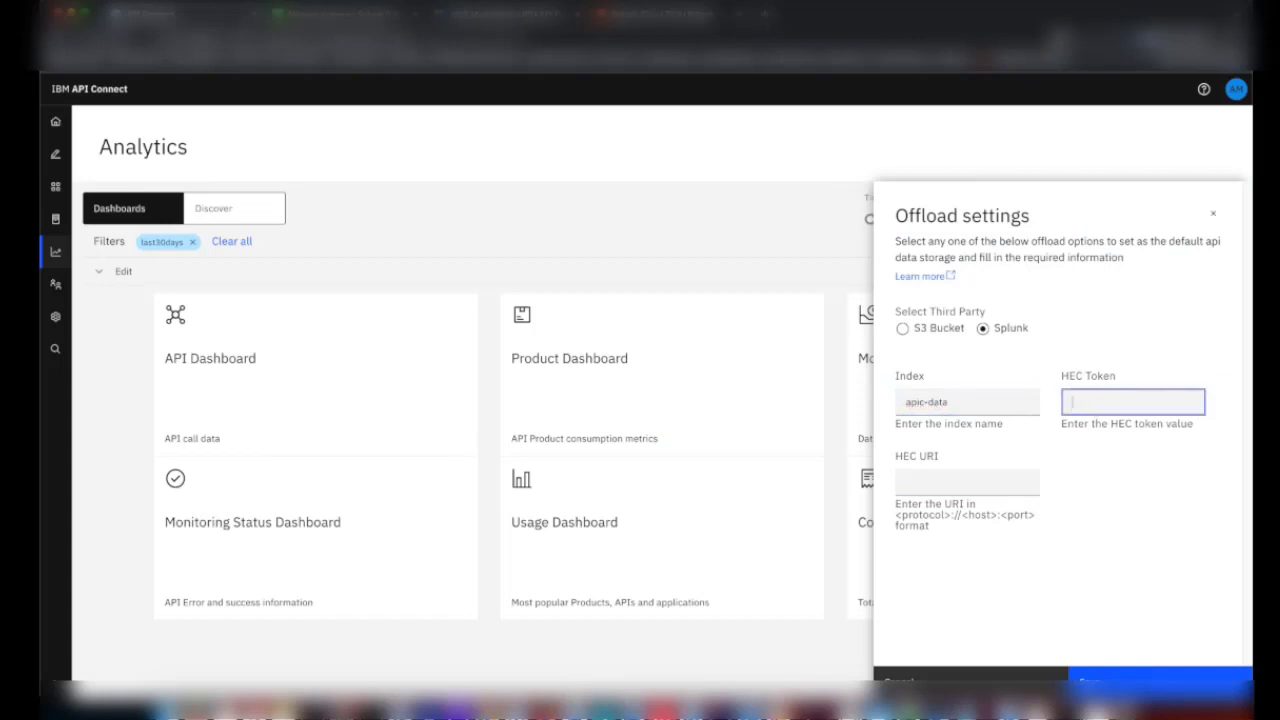
Step: In Splunk, start a new HTTP Event Collector token from Settings > Data inputs
key("ctrl+Tab")
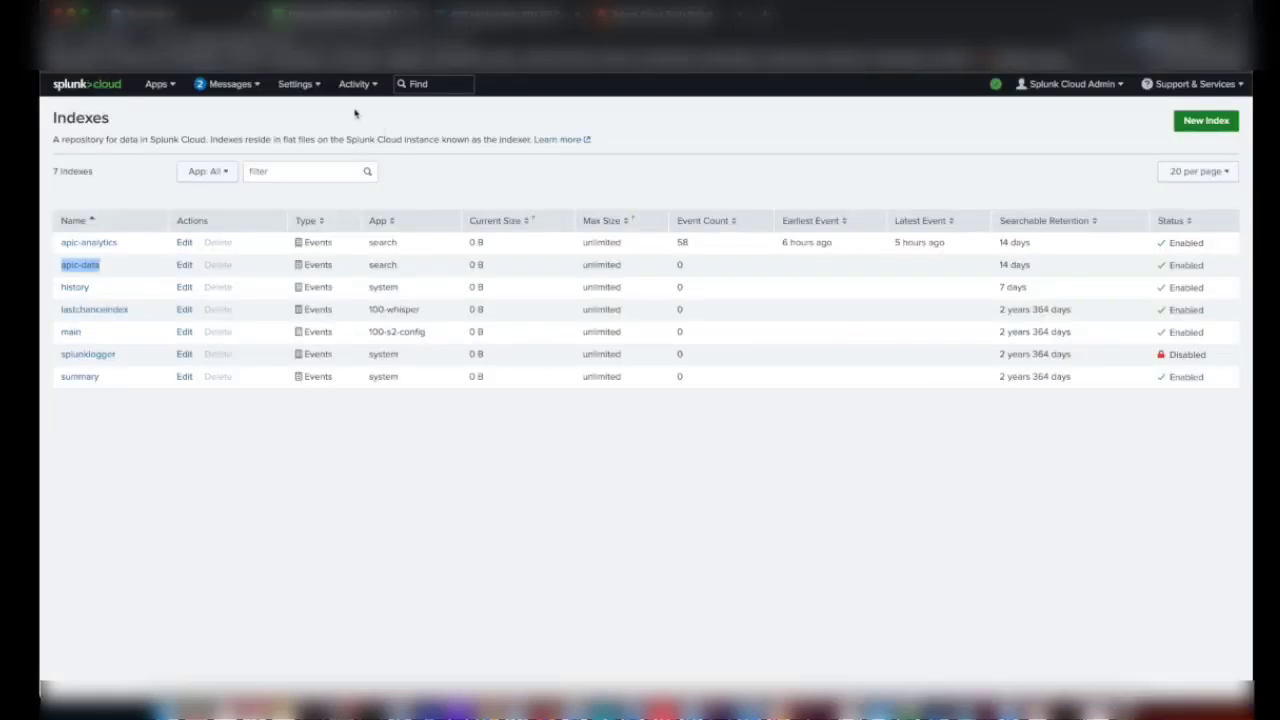
left_click(298, 85)
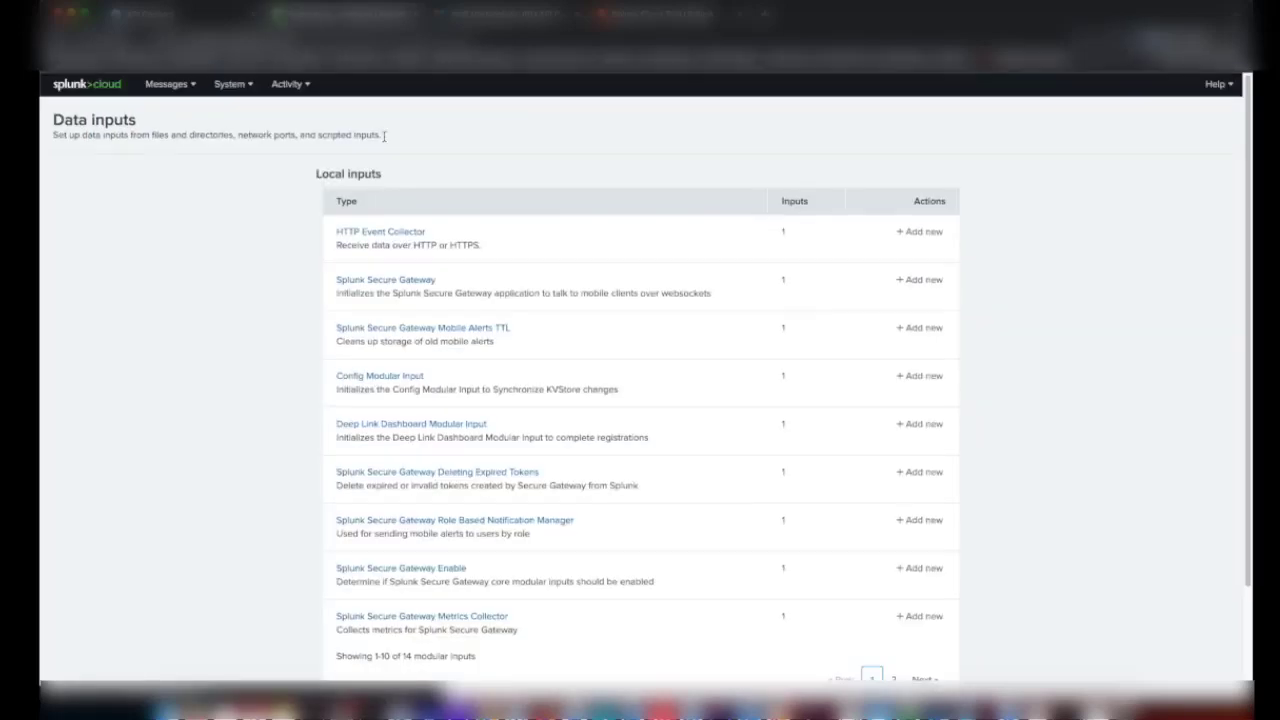
left_click(383, 233)
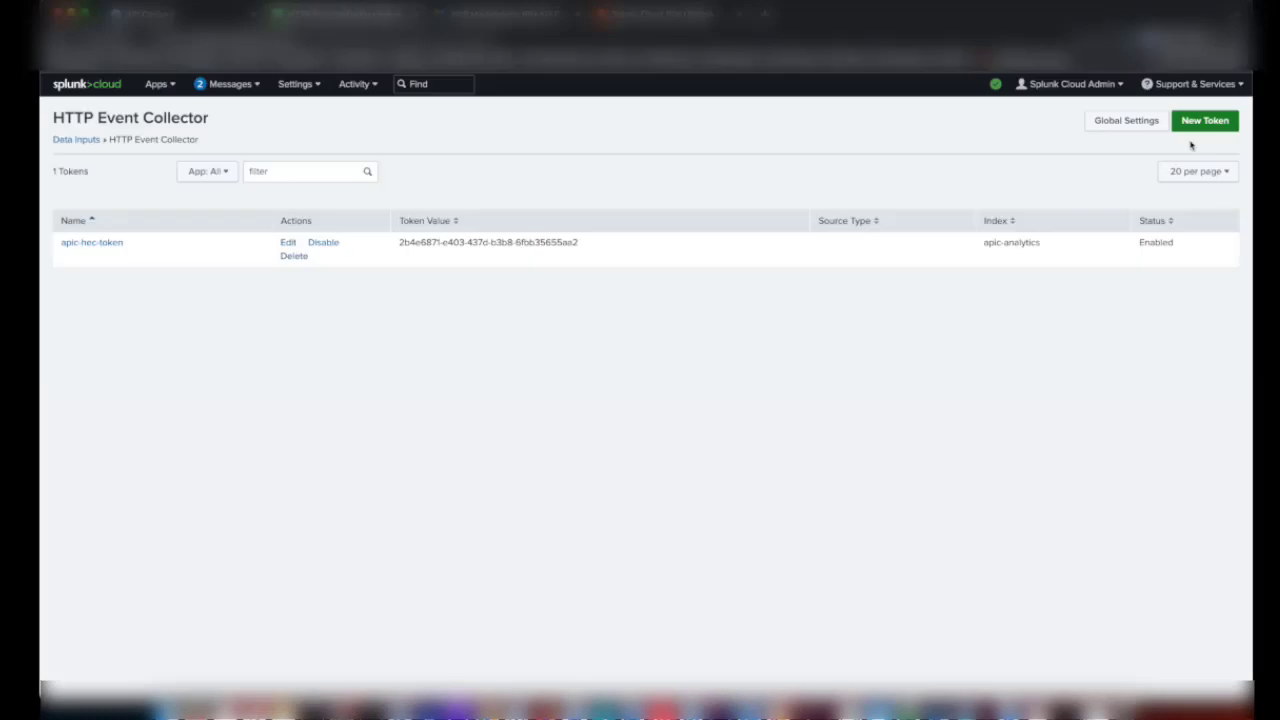
left_click(1212, 120)
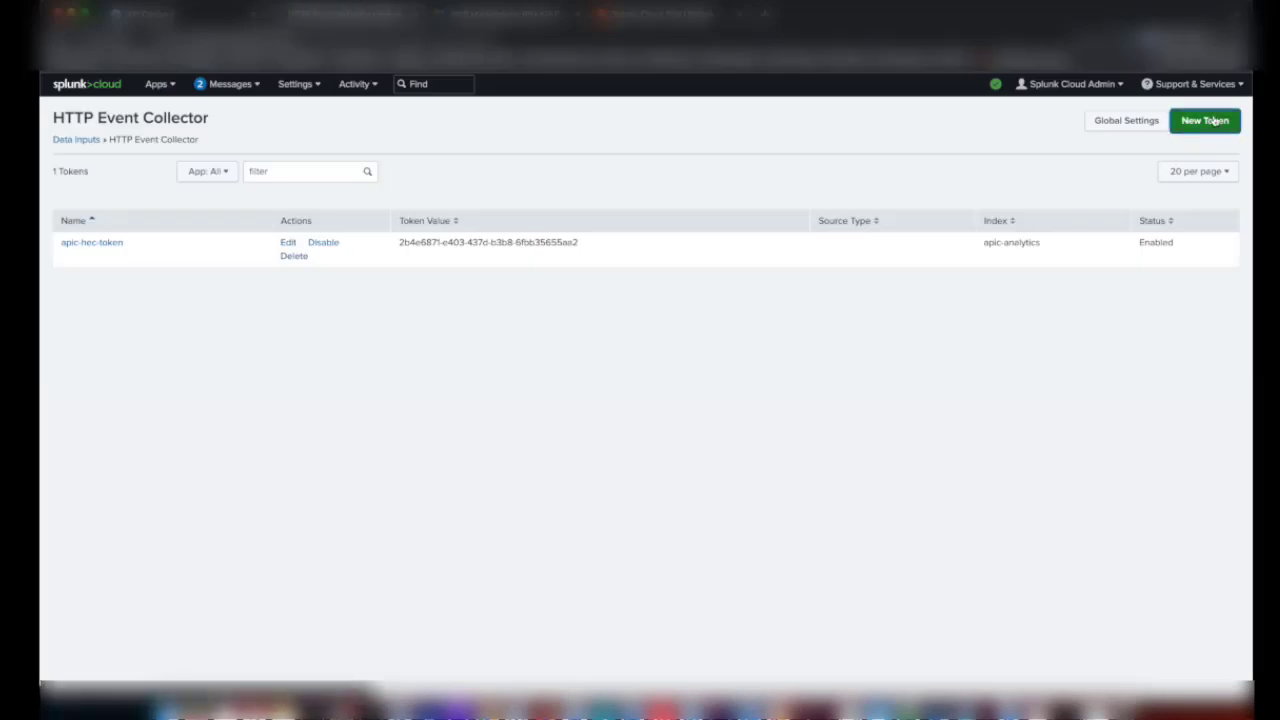
Step: Create HEC token hec-token with apic-data as its allowed and default index
left_click(778, 223)
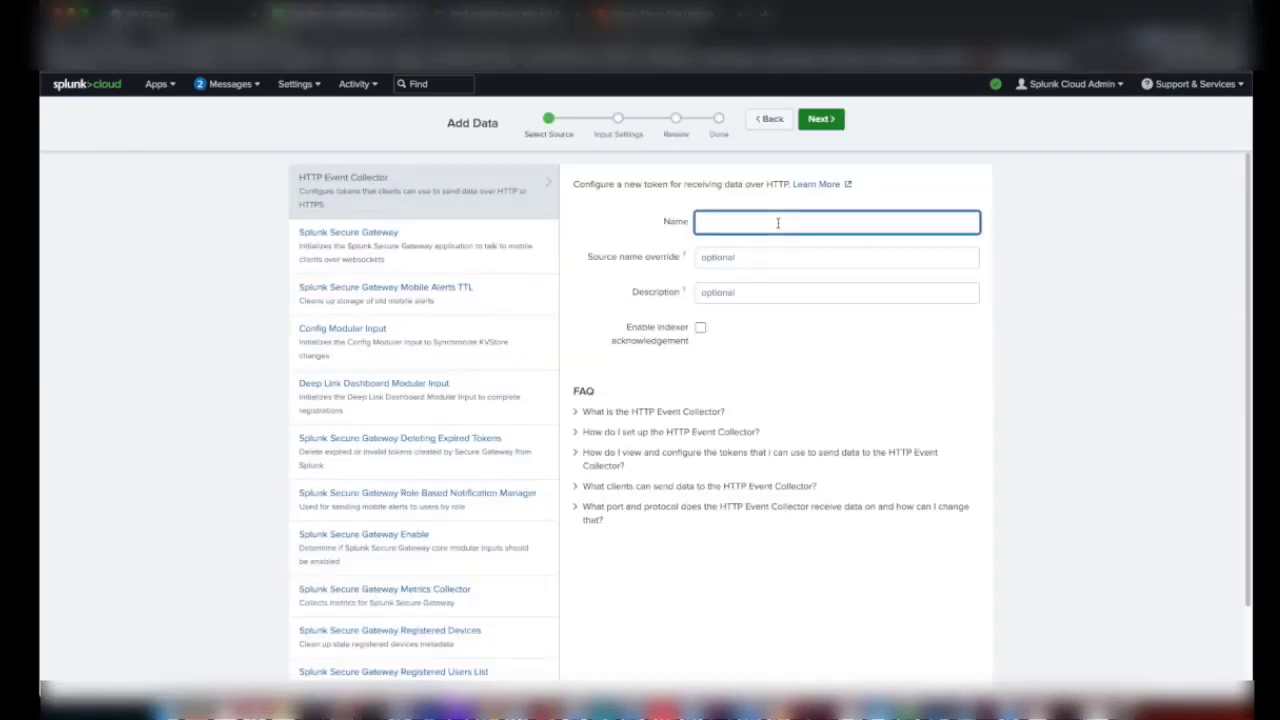
type("hec-token")
left_click(822, 120)
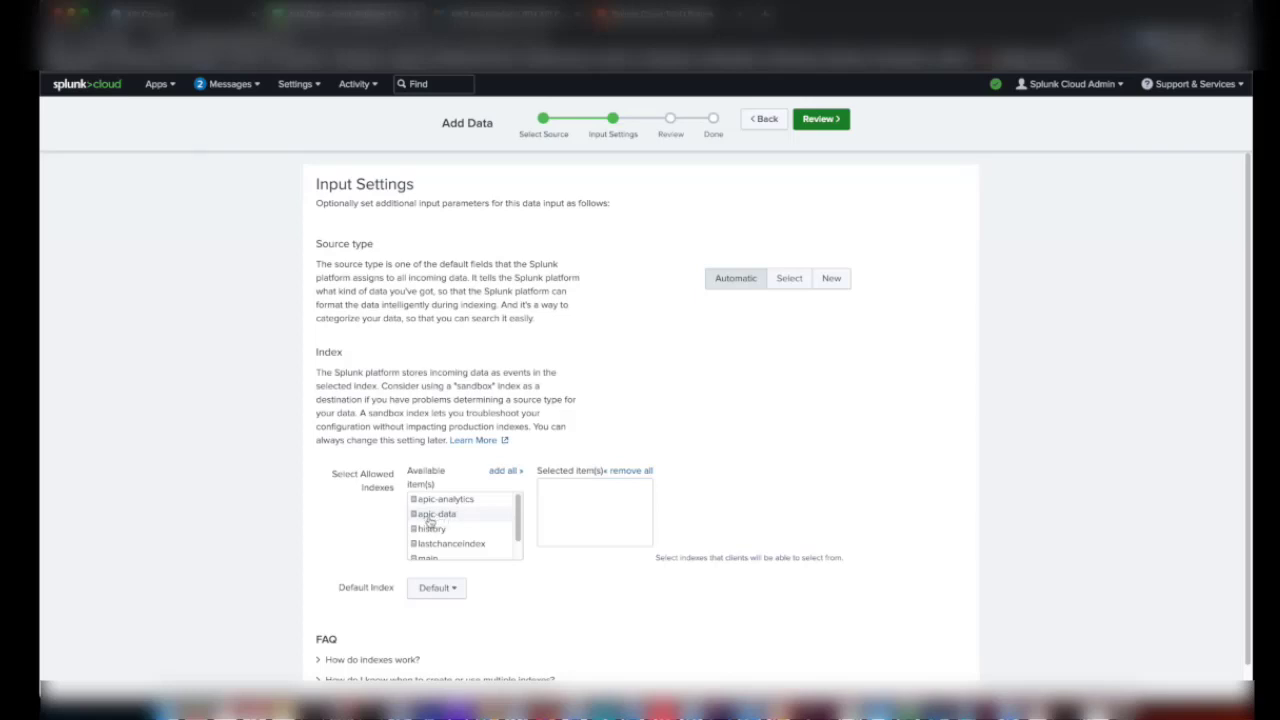
left_click(436, 516)
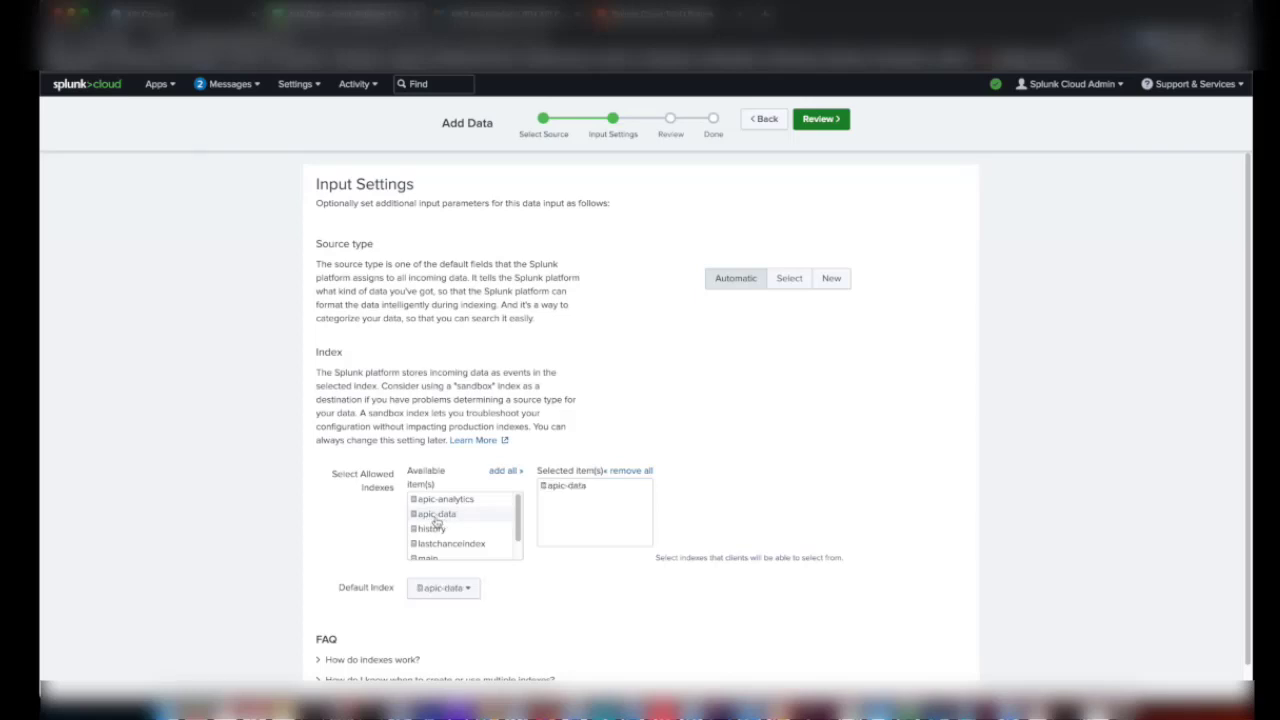
scroll(703, 473, "down", 2)
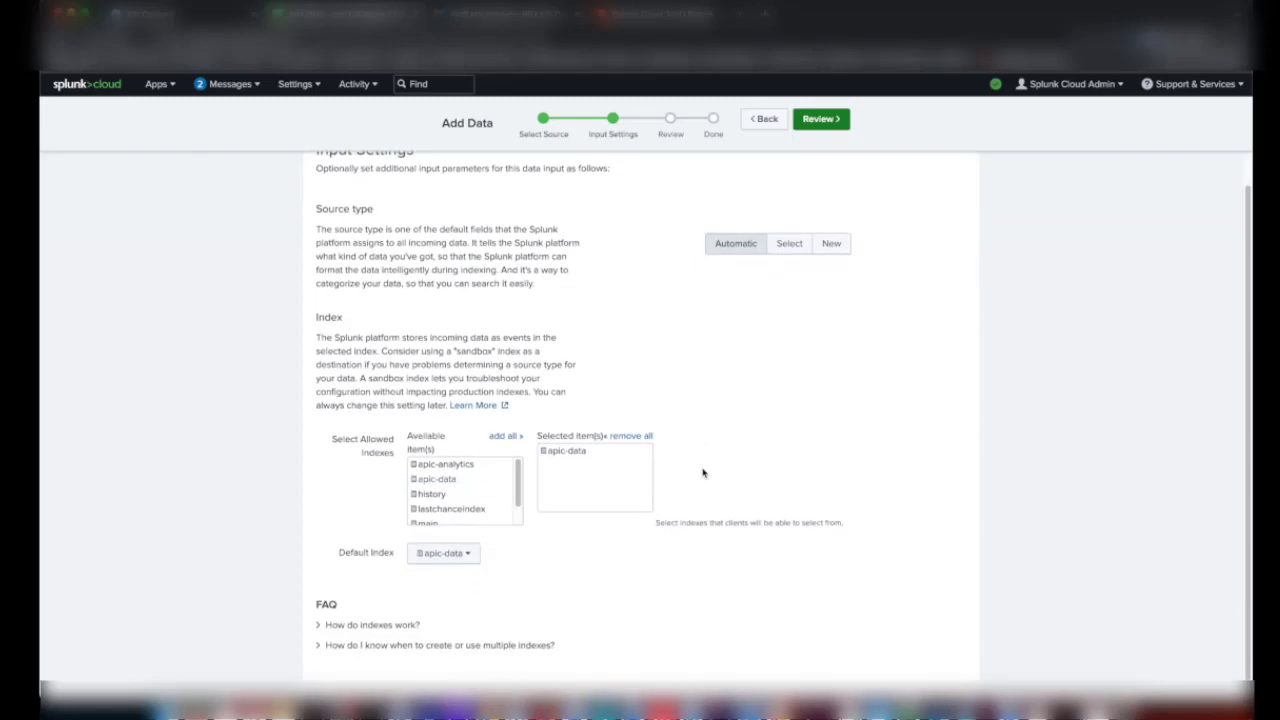
left_click(821, 120)
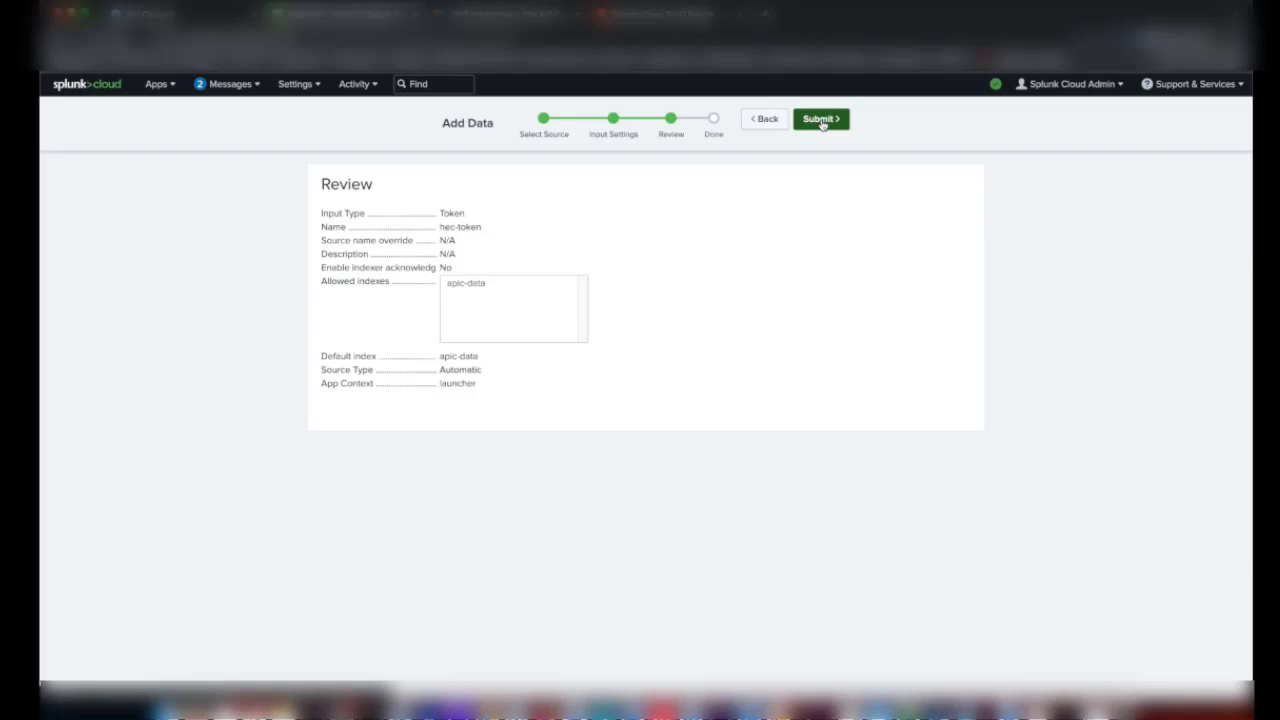
left_click(821, 120)
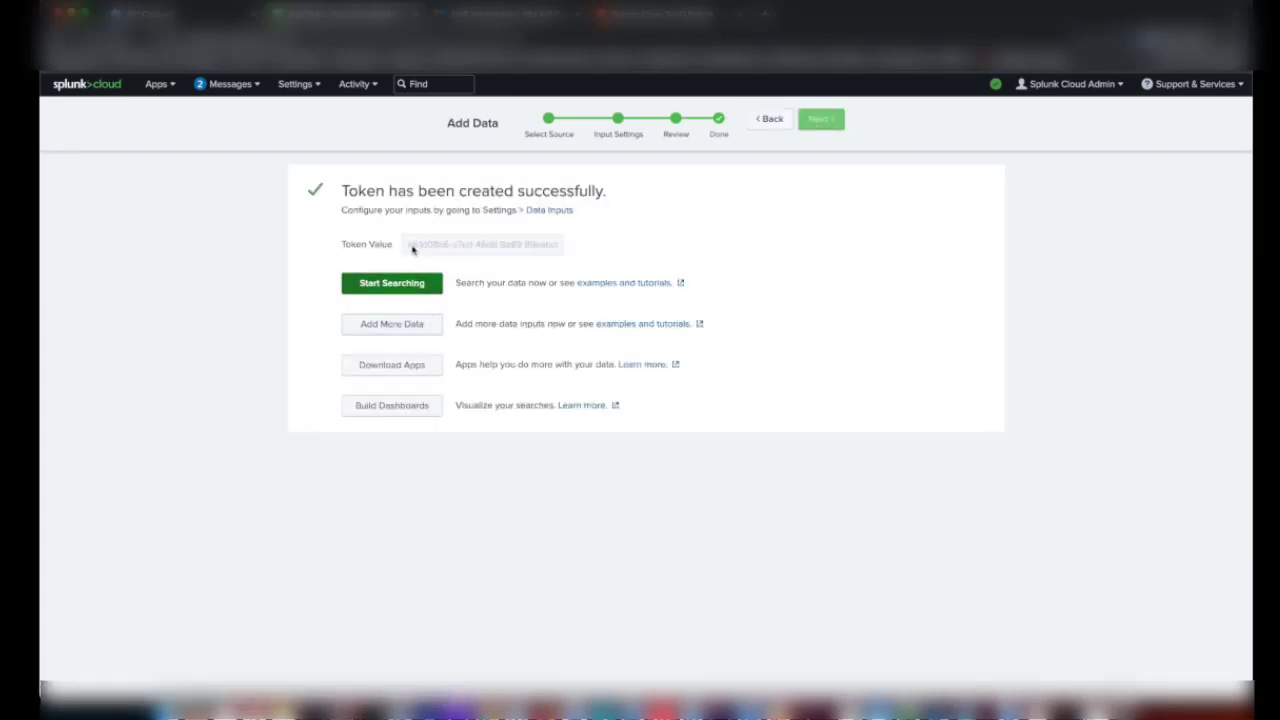
Step: Copy the new HEC token value into the HEC Token field
left_click(418, 246)
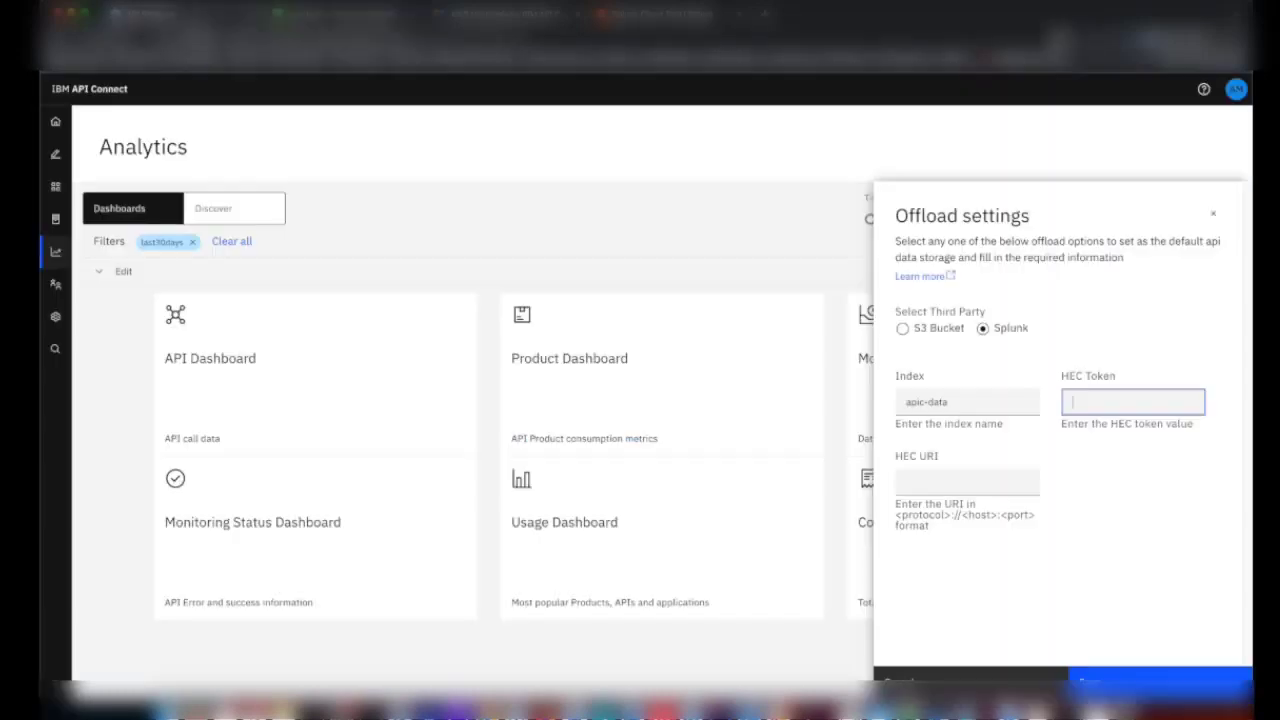
left_click(1132, 401)
key("super+v")
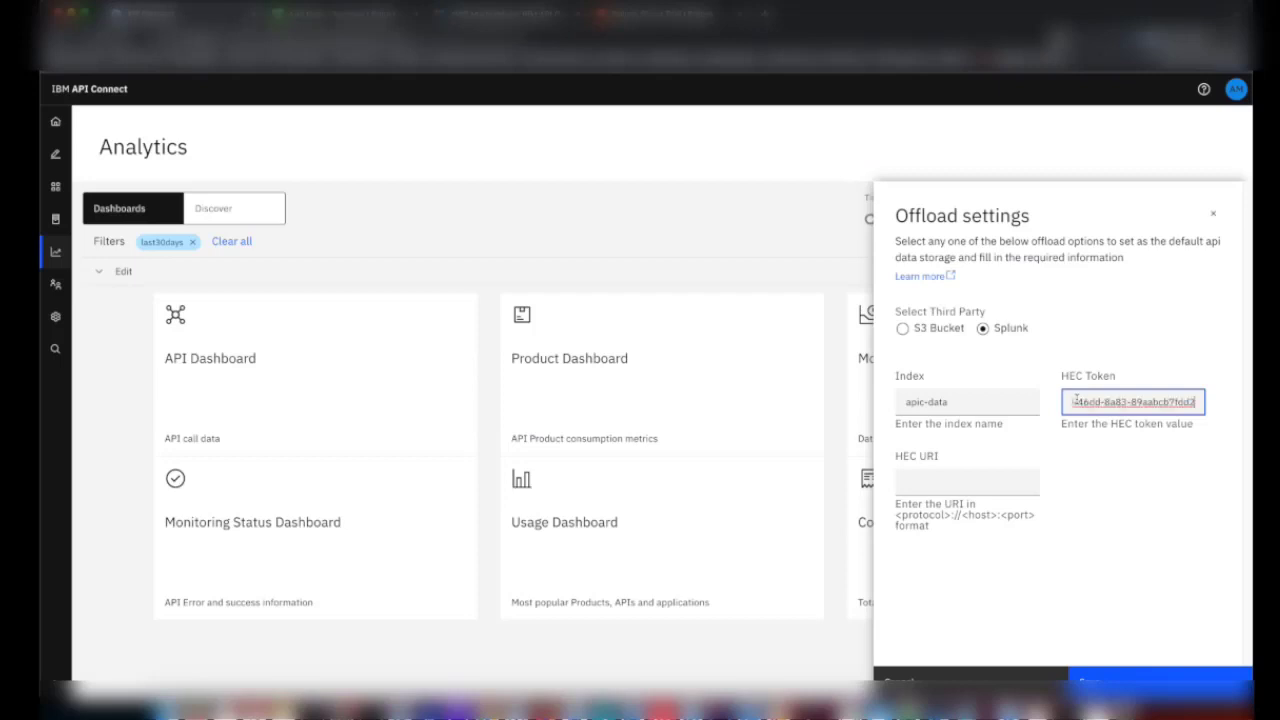
Step: Set HEC URI to the Splunk Cloud URL, replacing the trailing slash with :8088
left_click(990, 484)
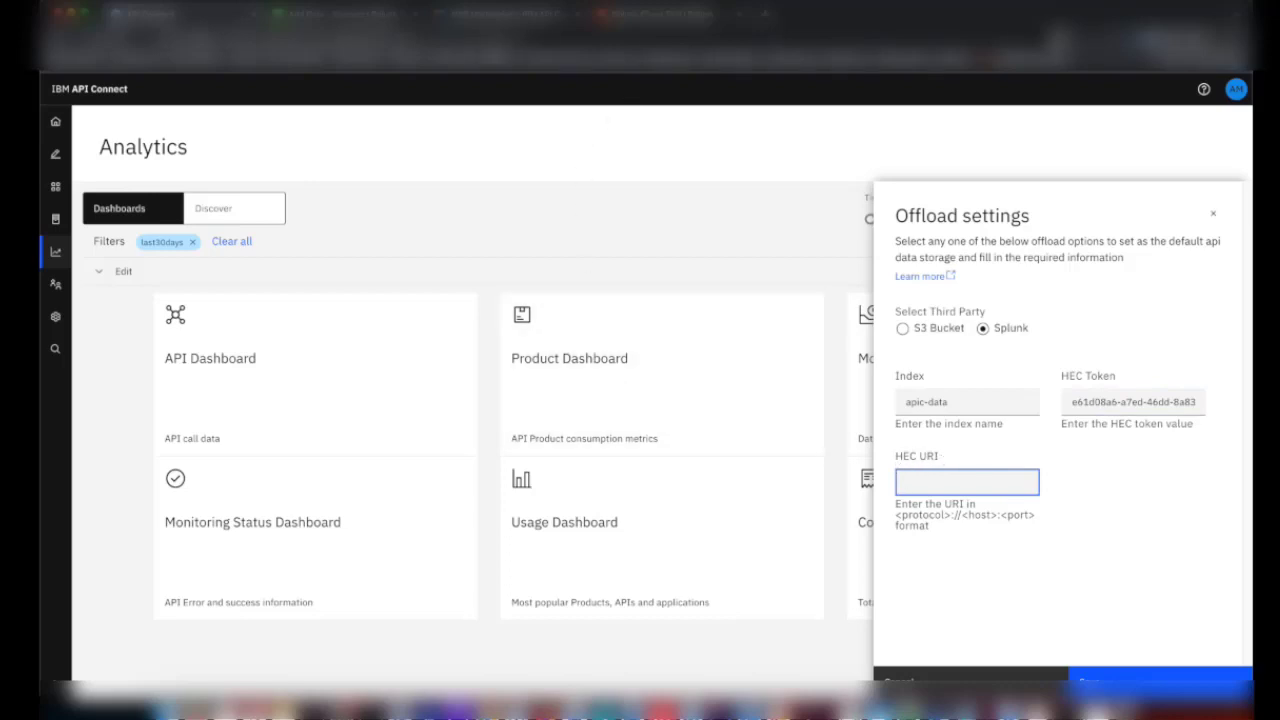
left_click(352, 14)
key("ctrl+v")
key("BackSpace")
type(":")
type("8088")
key("shift+Left")
key("shift+Left")
key("shift+Left")
key("shift+Left")
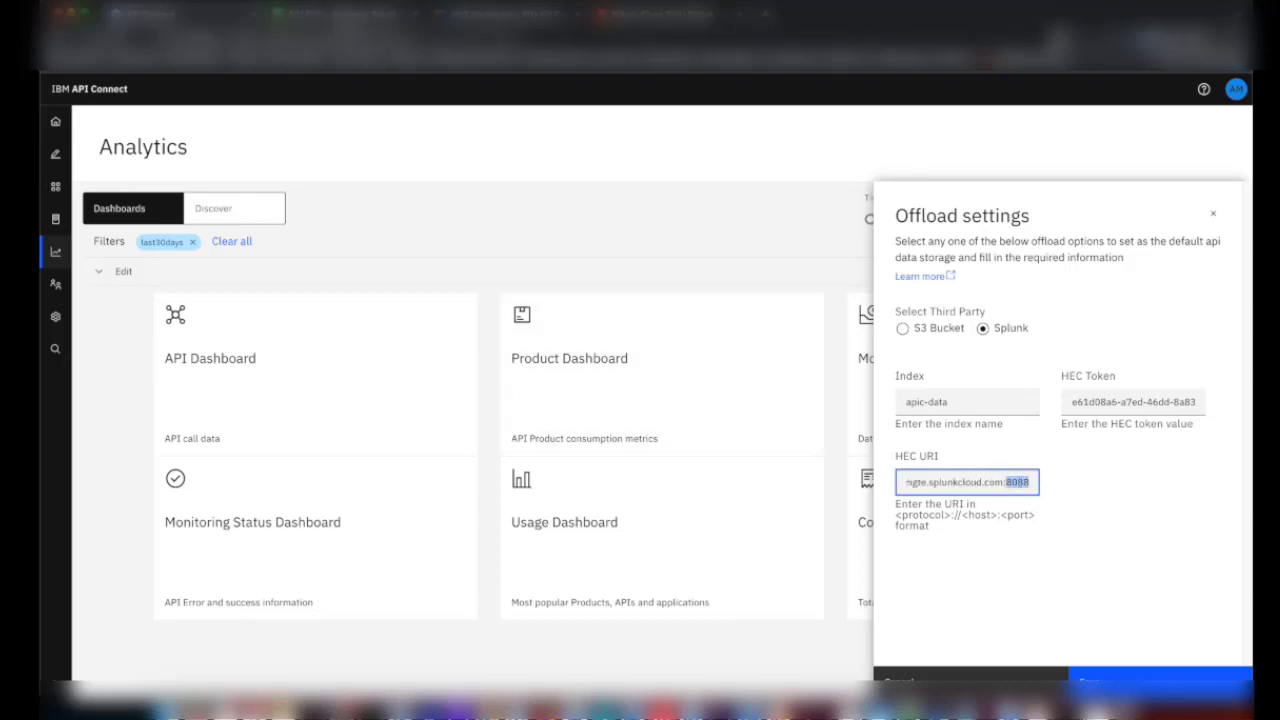
Step: Confirm in Splunk's HTTP Event Collector global settings that the HTTP port is 8088
key("ctrl+Tab")
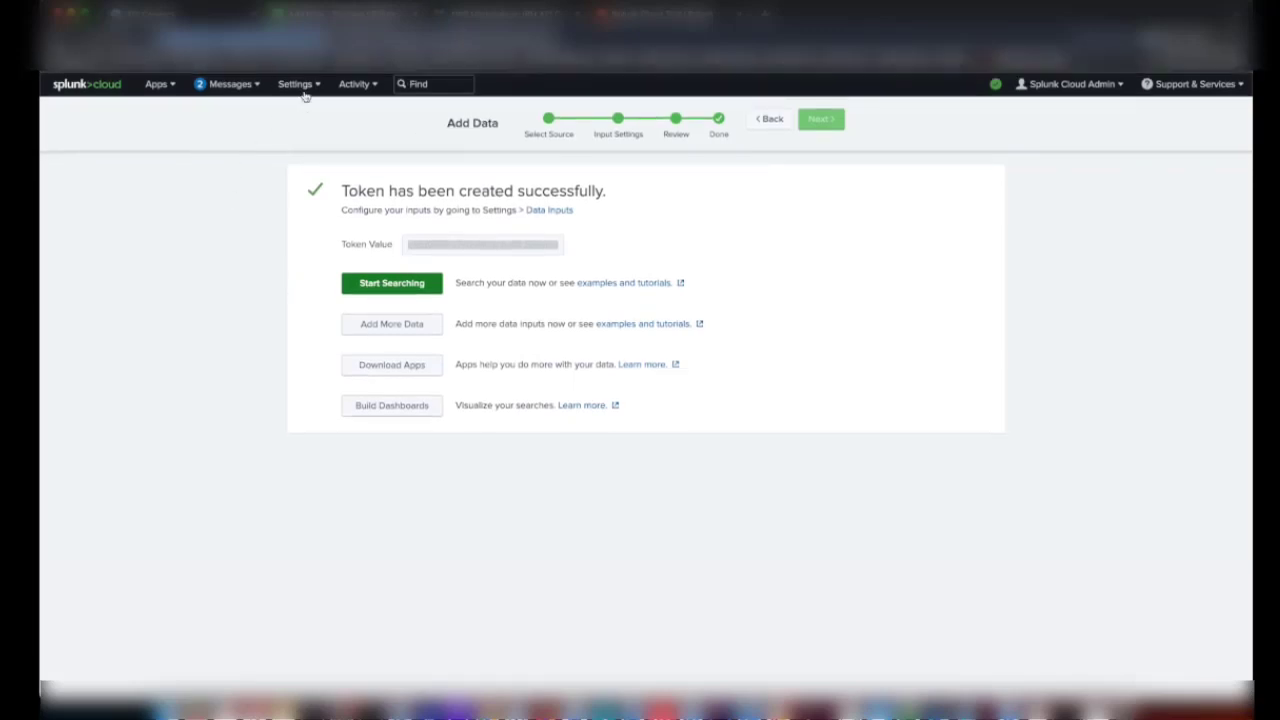
left_click(300, 88)
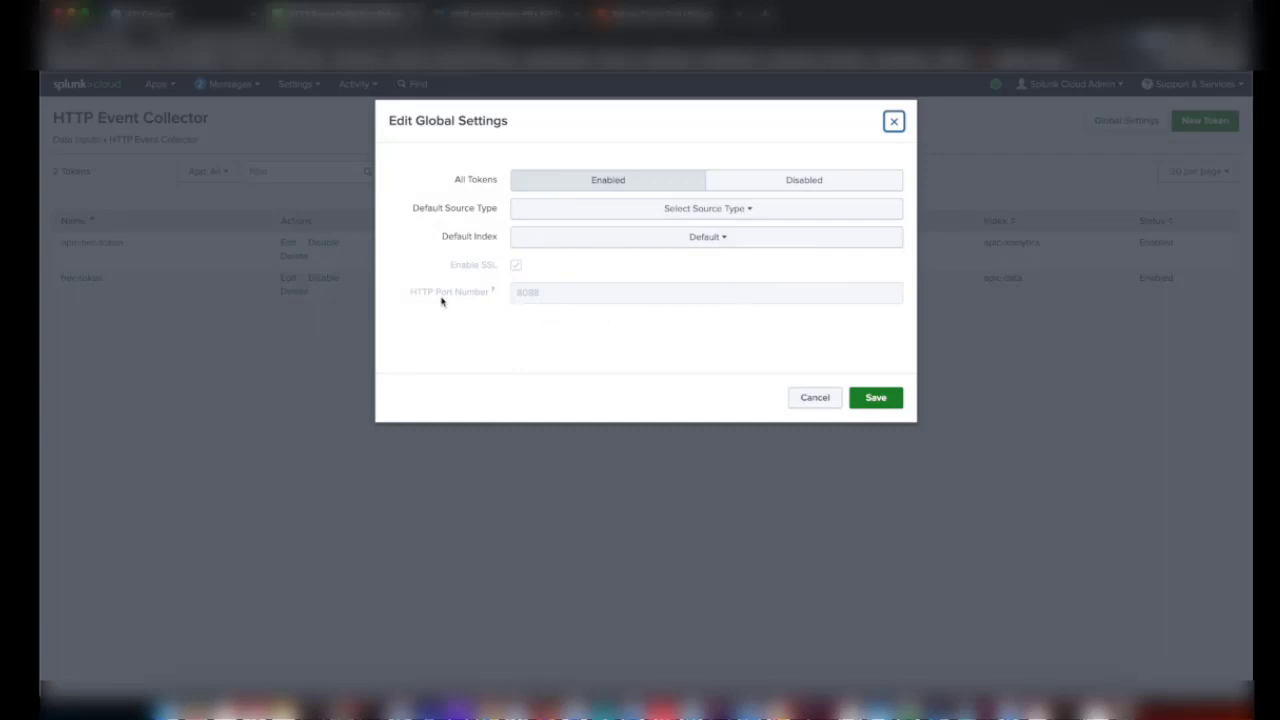
left_click_drag(413, 295, 493, 295)
left_click(531, 297)
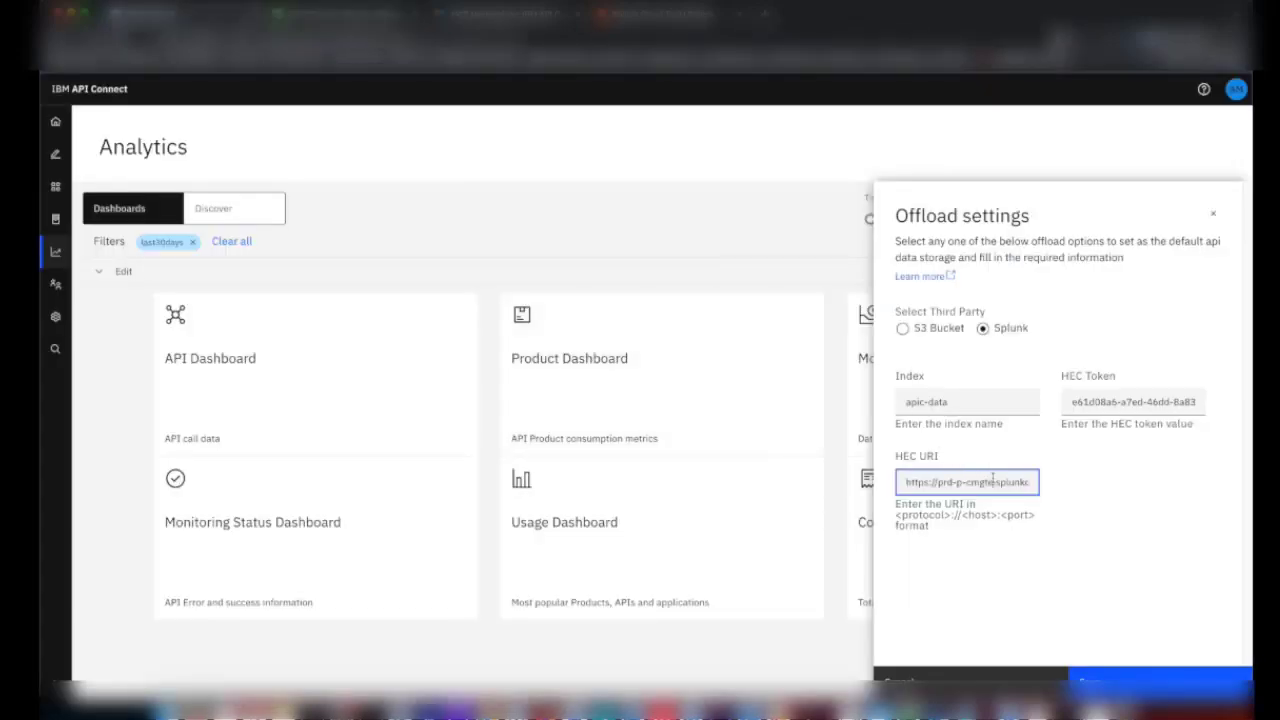
Step: Check that the HEC URI ends with the :8088 port
key("End")
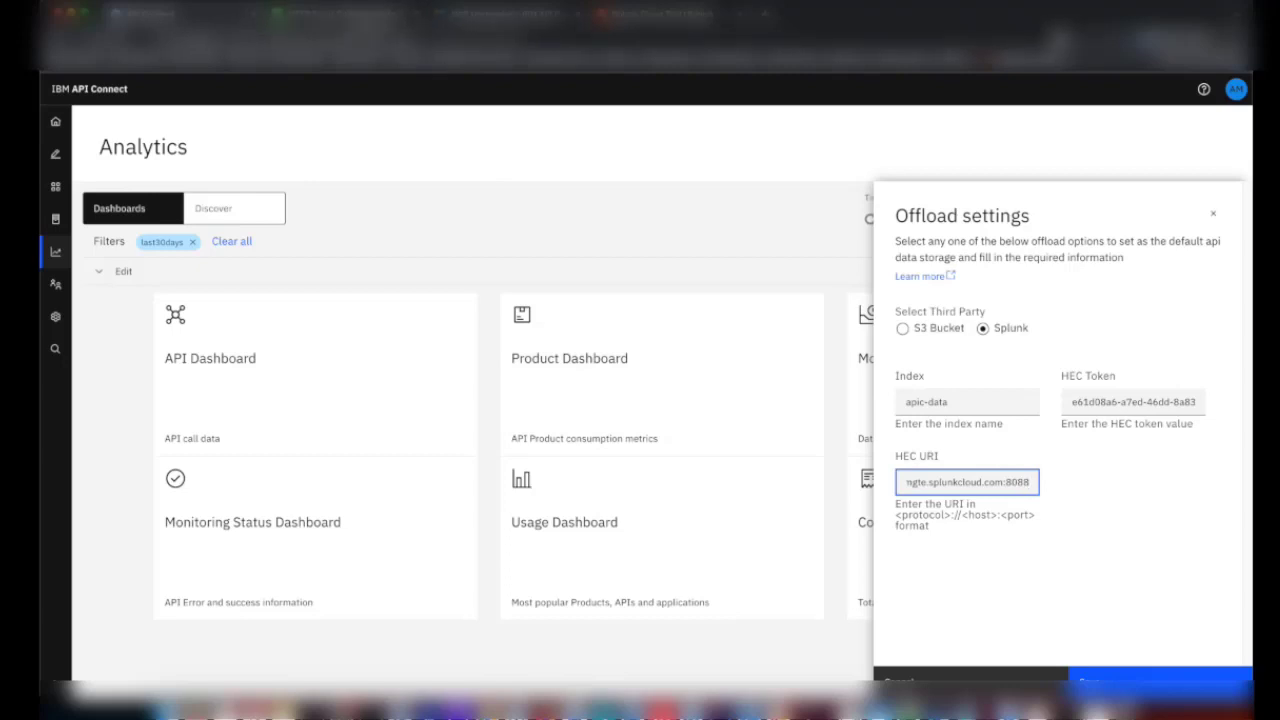
double_click(1012, 481)
left_click(1064, 526)
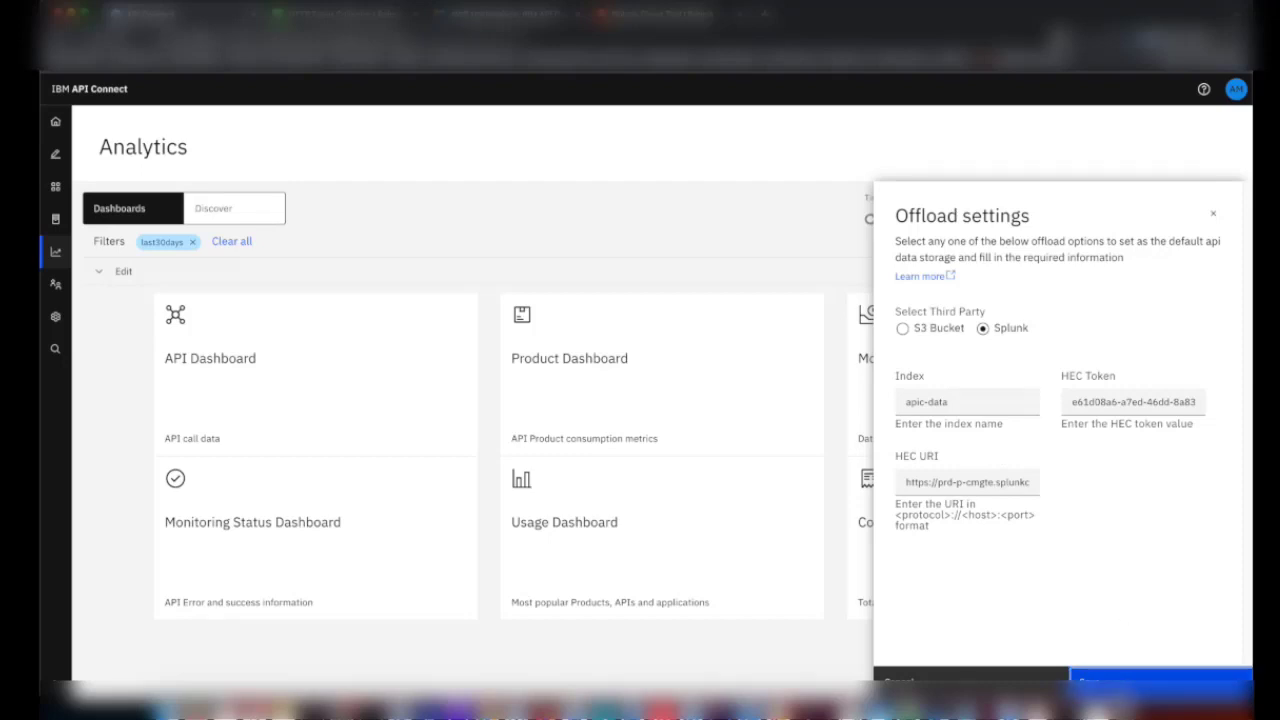
Step: Save the Splunk offload configuration, dismiss the configuration time notice, and close the panel
left_click(1115, 688)
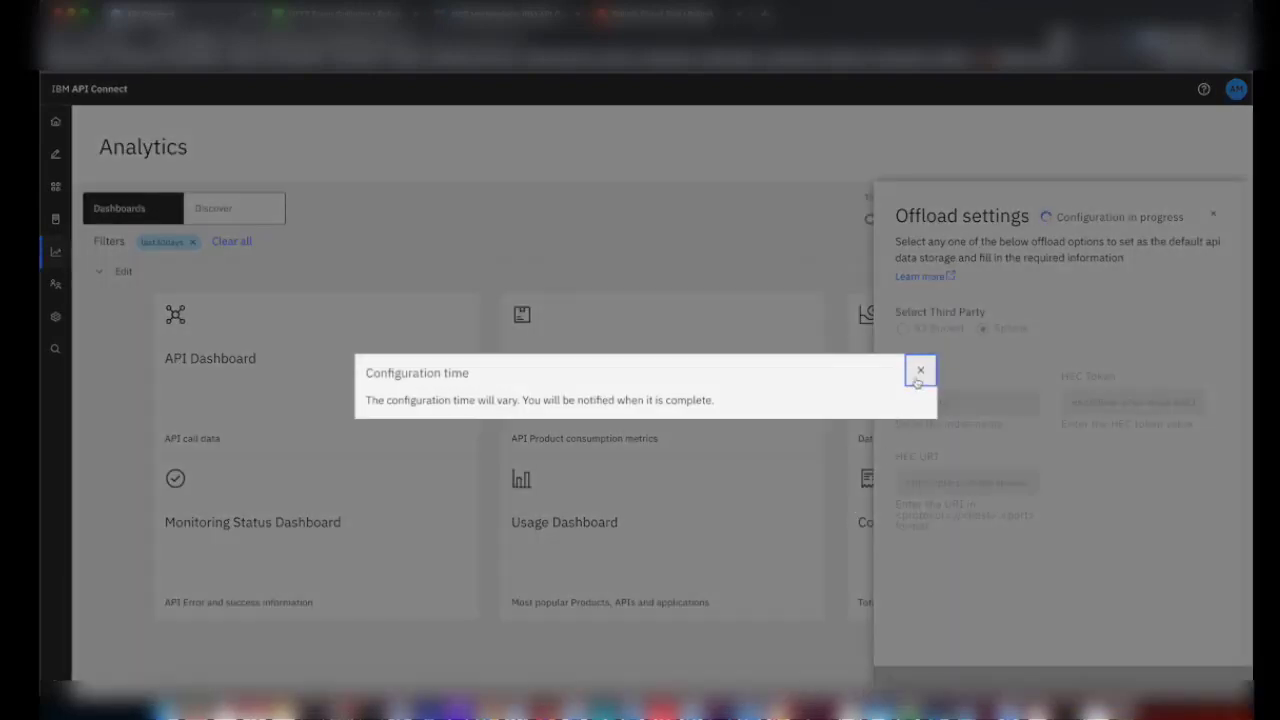
left_click(919, 371)
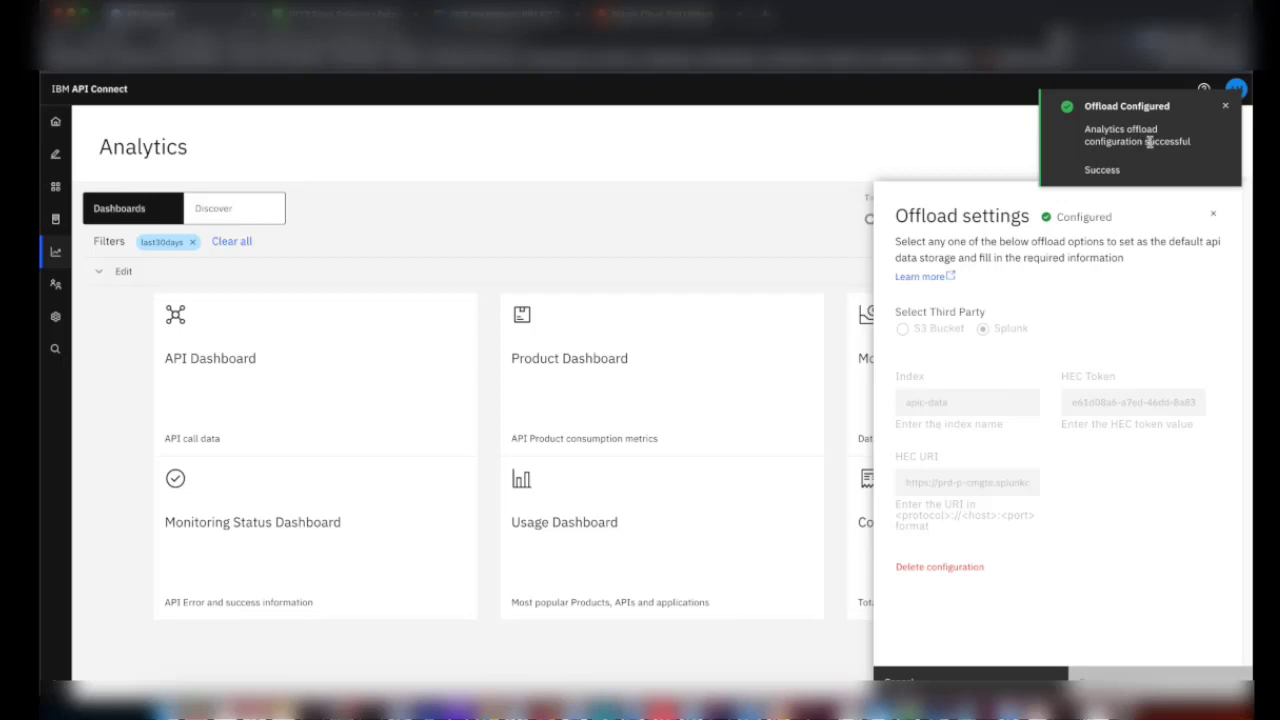
left_click(720, 256)
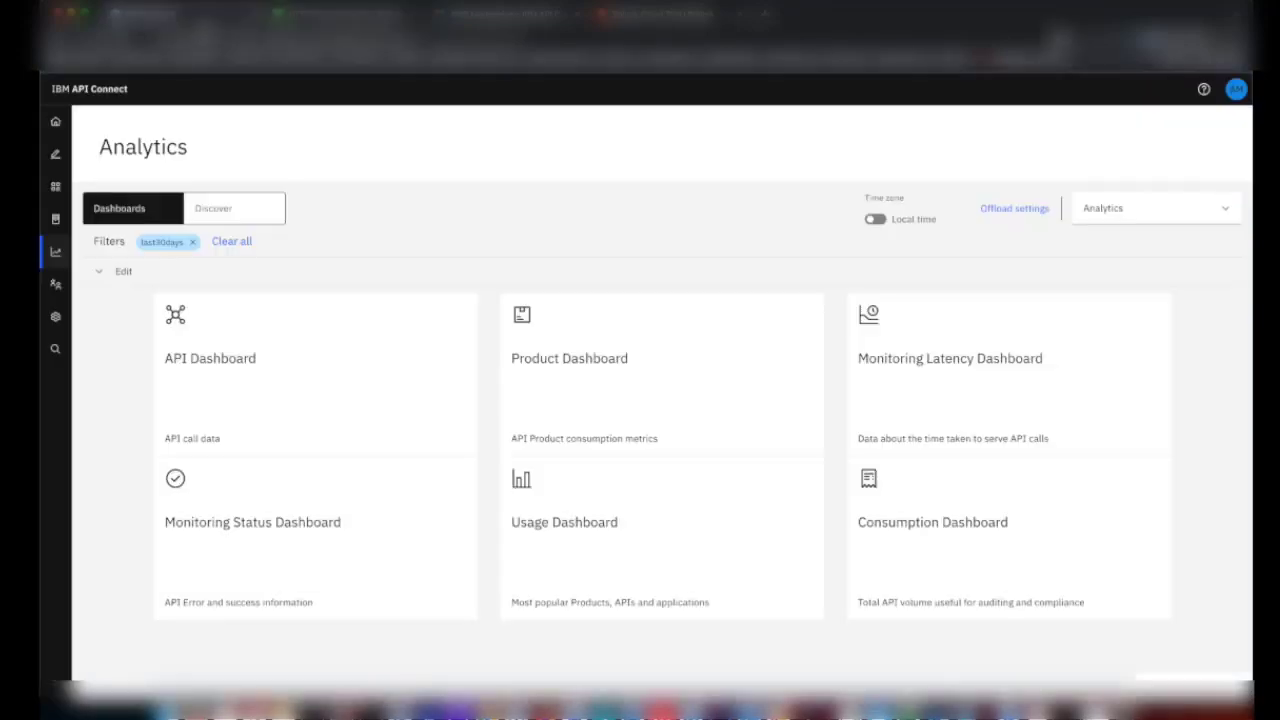
Step: Send two test requests to the Echo API from its Test tab
left_click(55, 154)
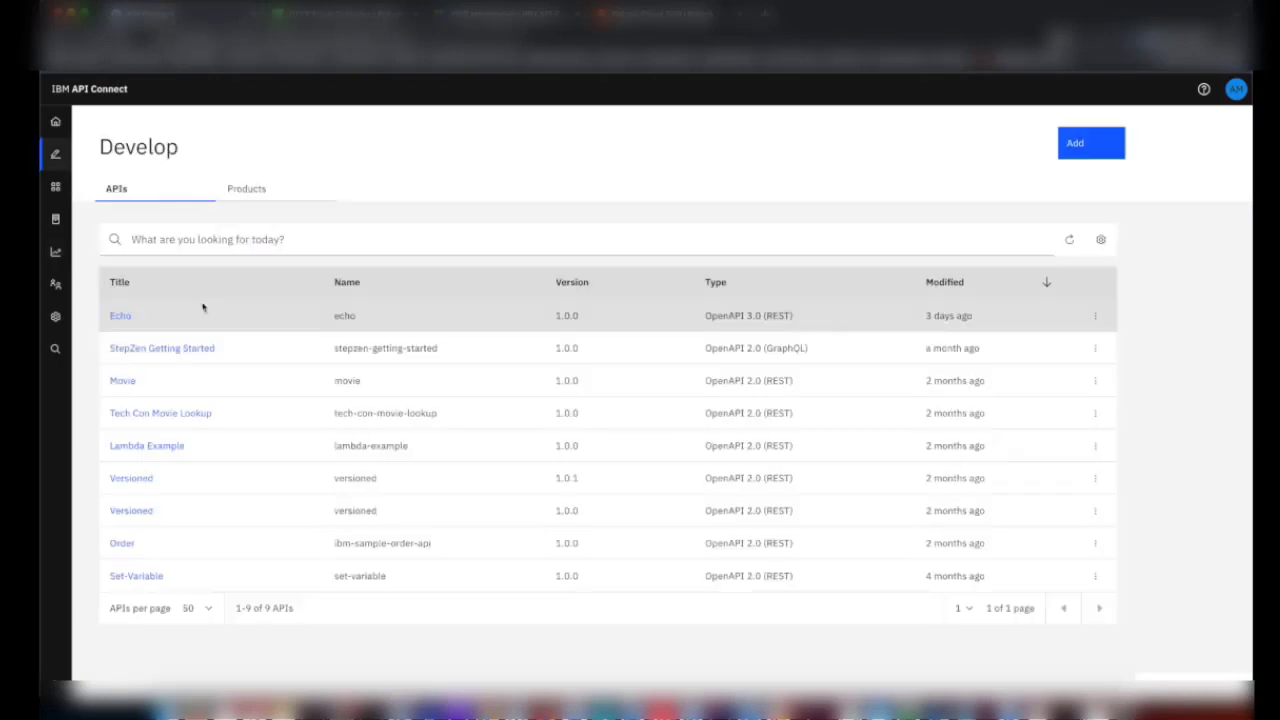
left_click(120, 317)
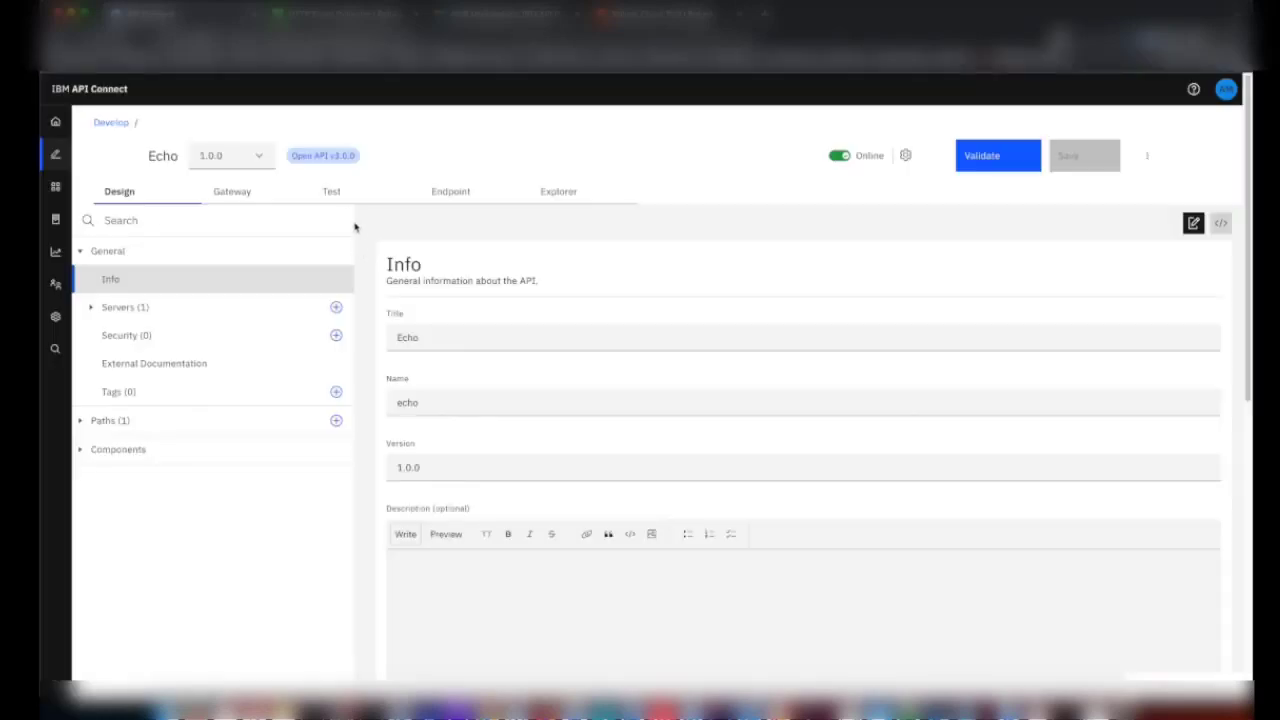
left_click(336, 199)
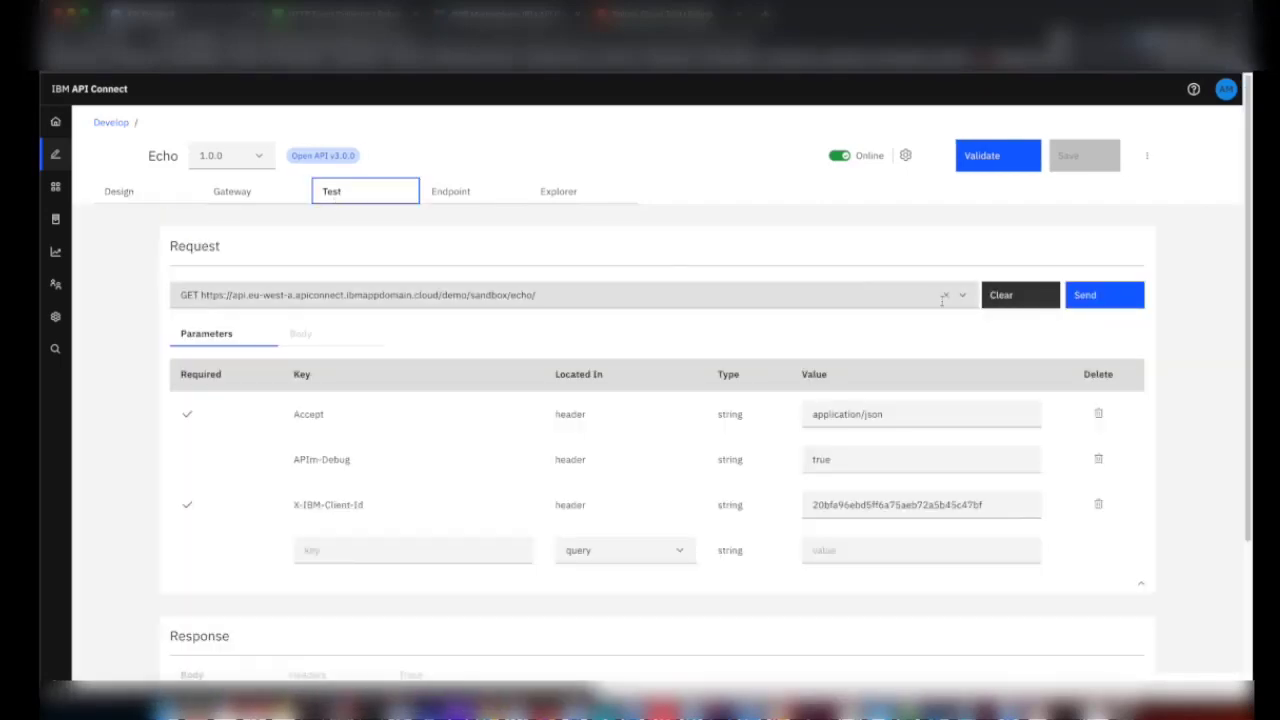
left_click(1093, 303)
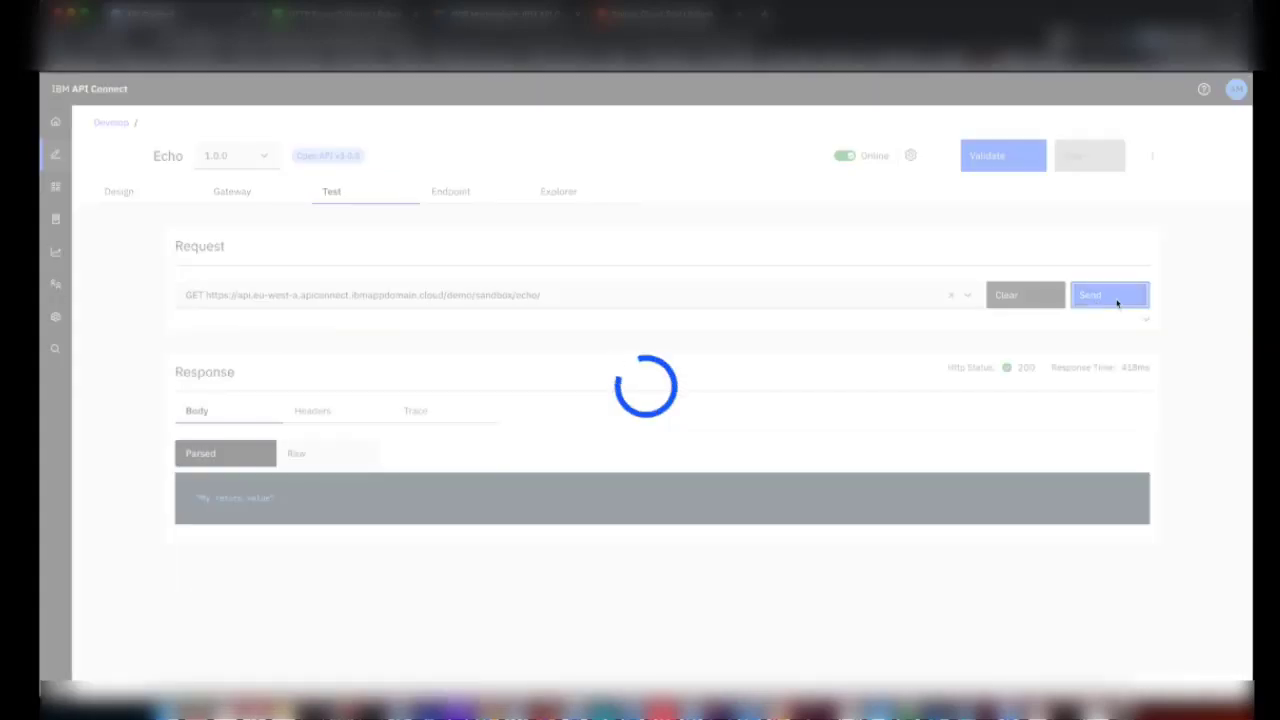
left_click(1115, 302)
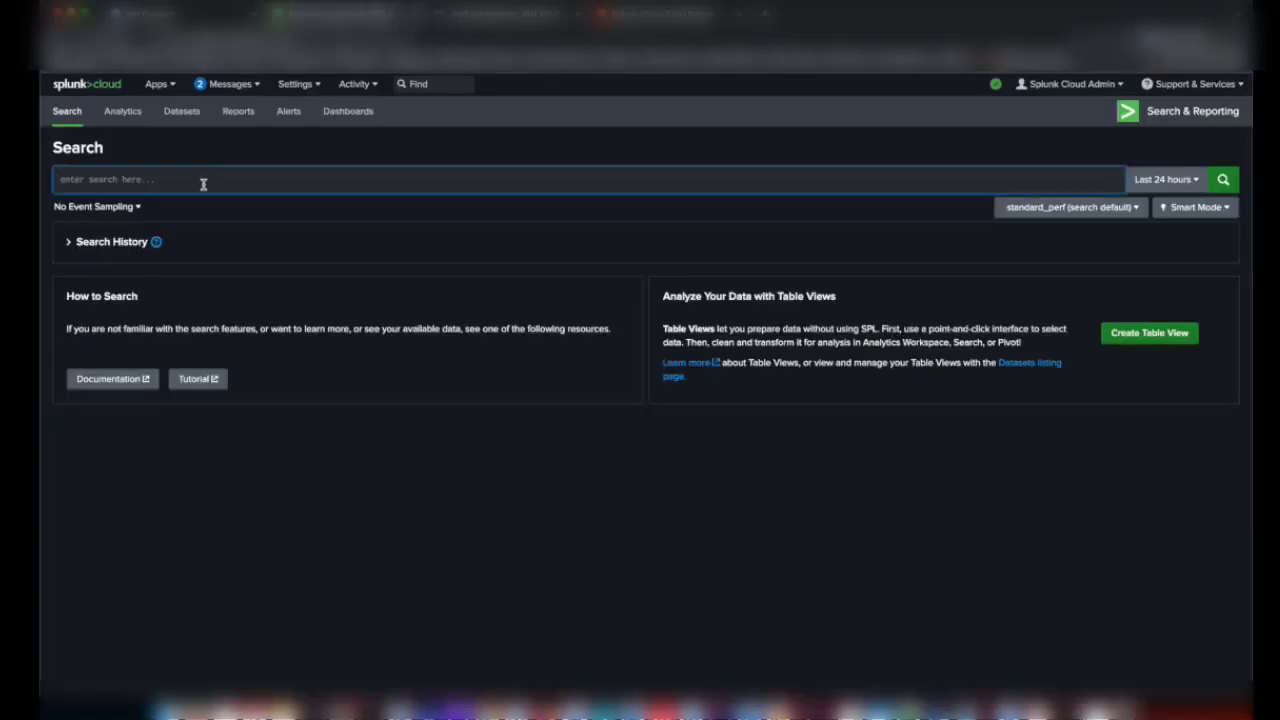
Step: Search index="apic-data" in Splunk's Search & Reporting to list the 7 API Connect call events
type("index")
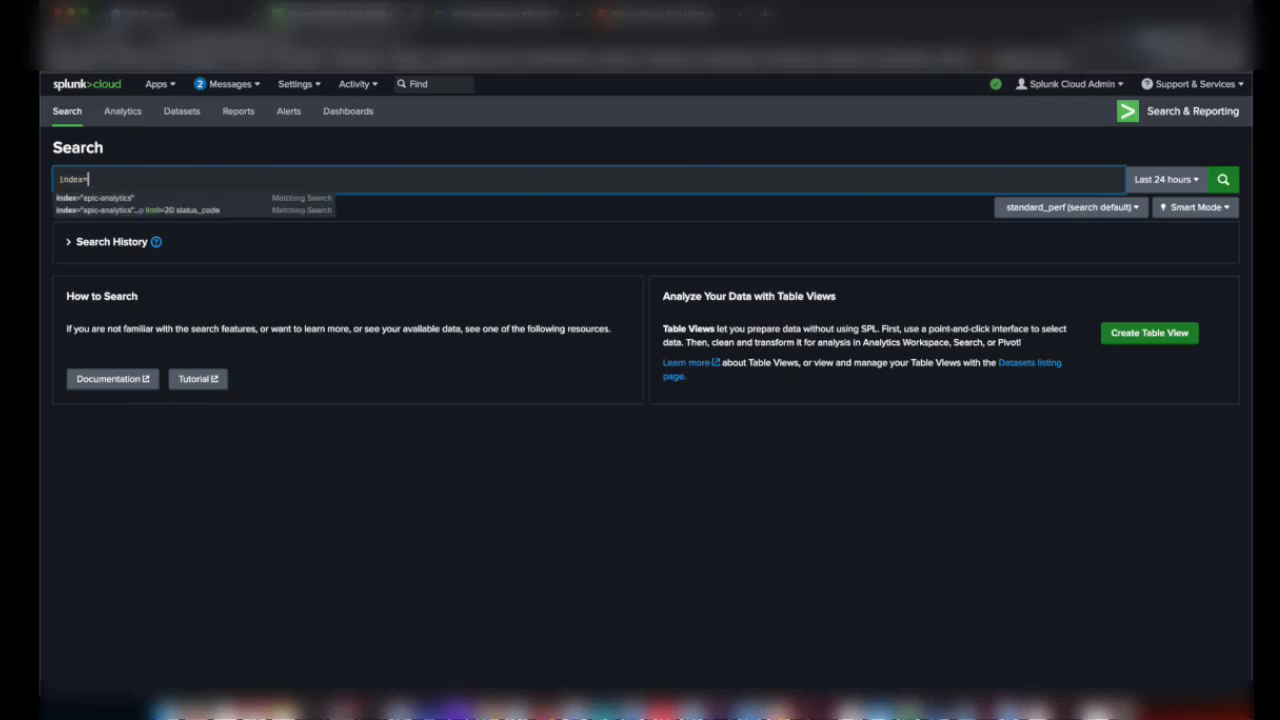
type("=\"")
type("epi")
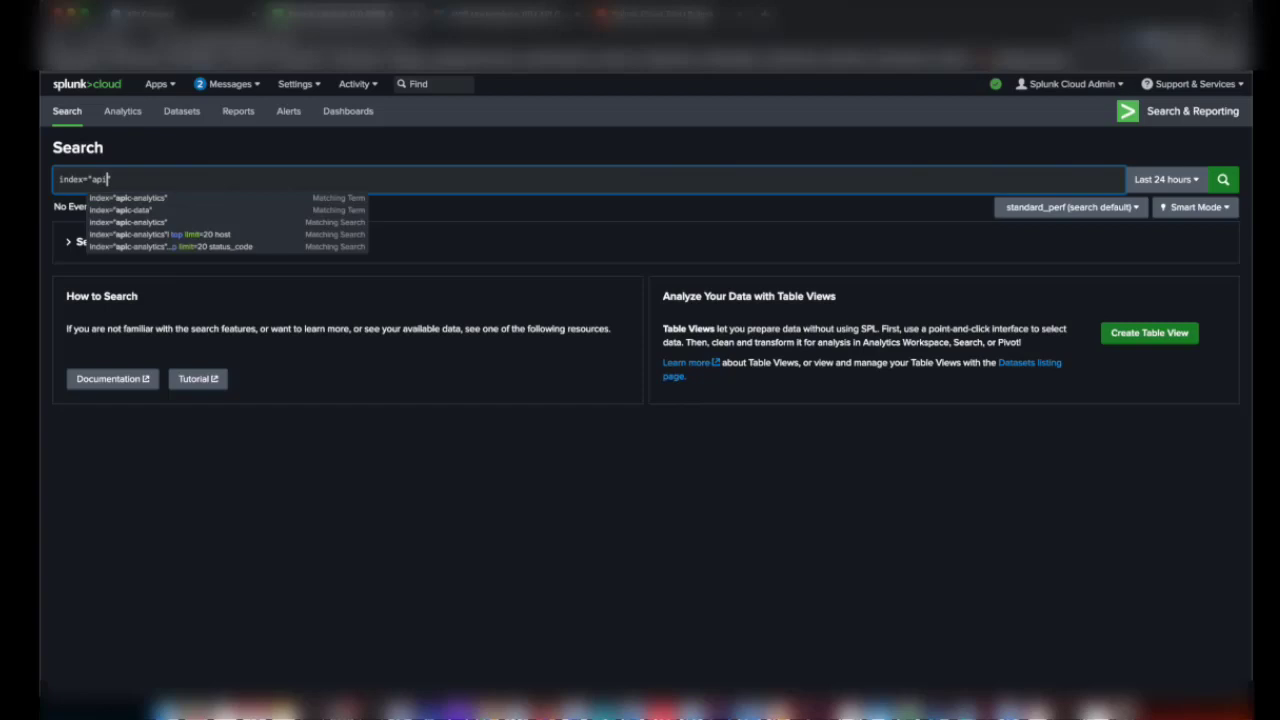
type("c-data")
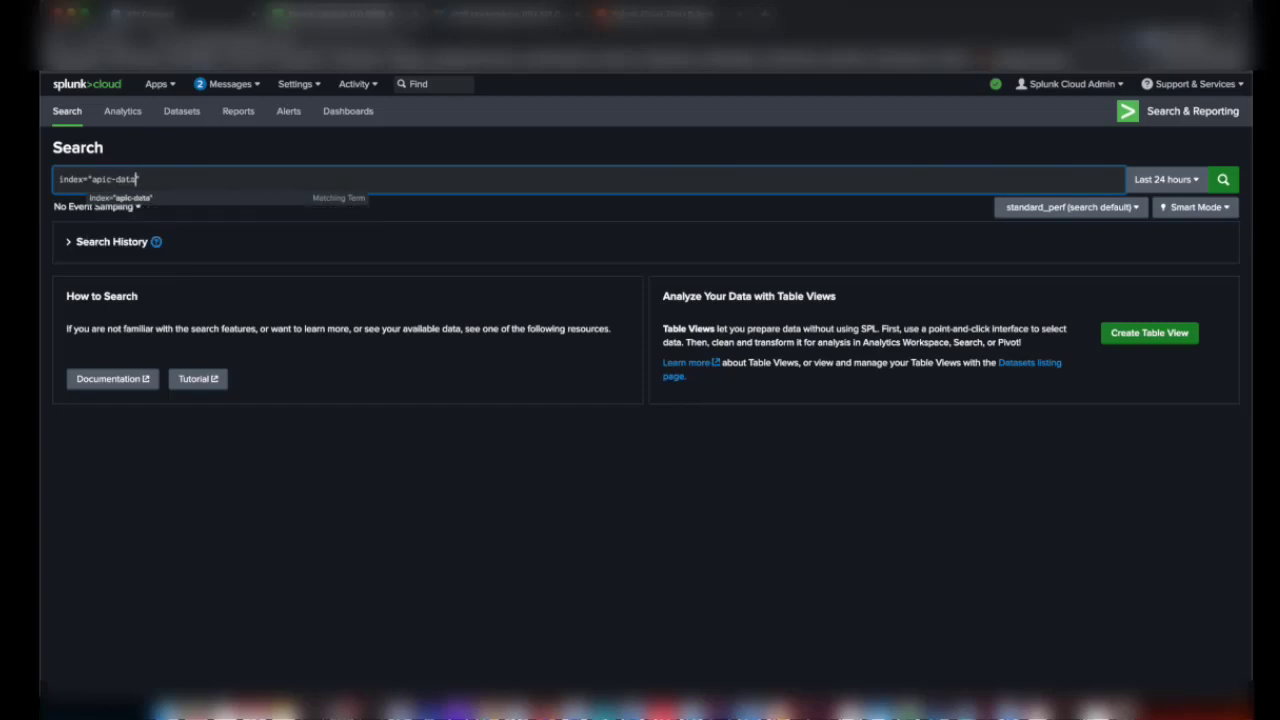
left_click(171, 200)
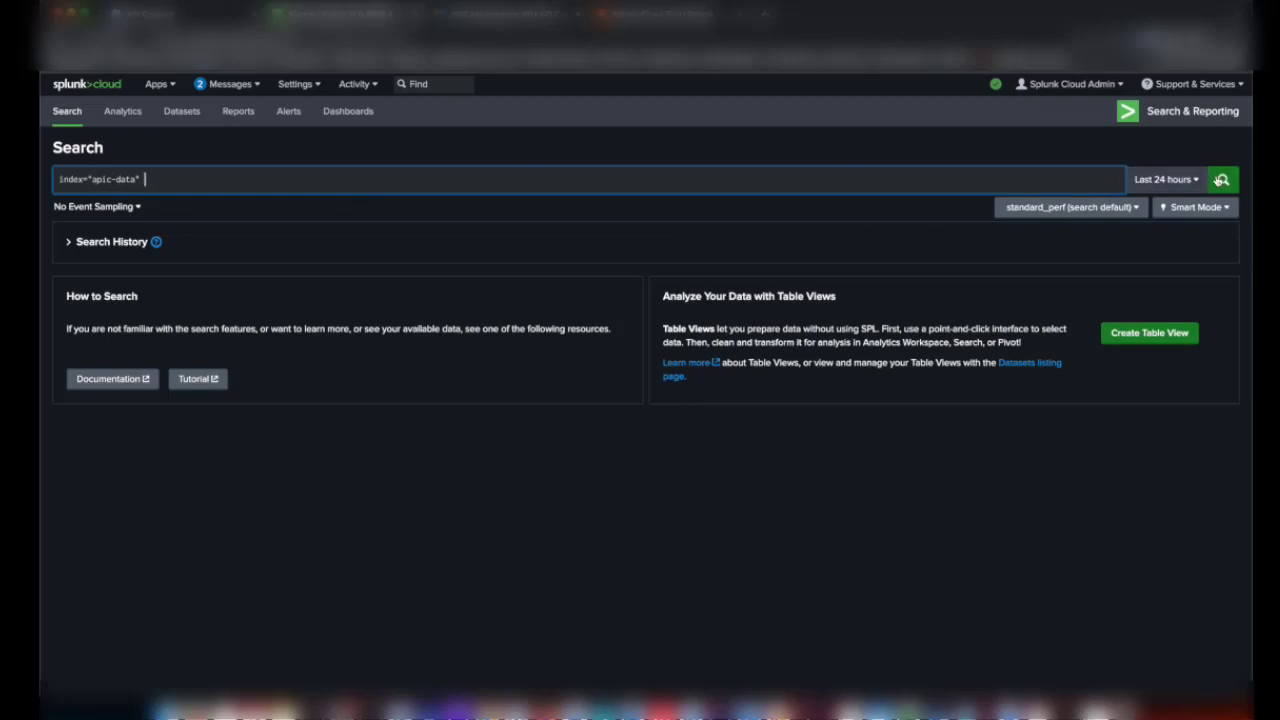
left_click(1221, 179)
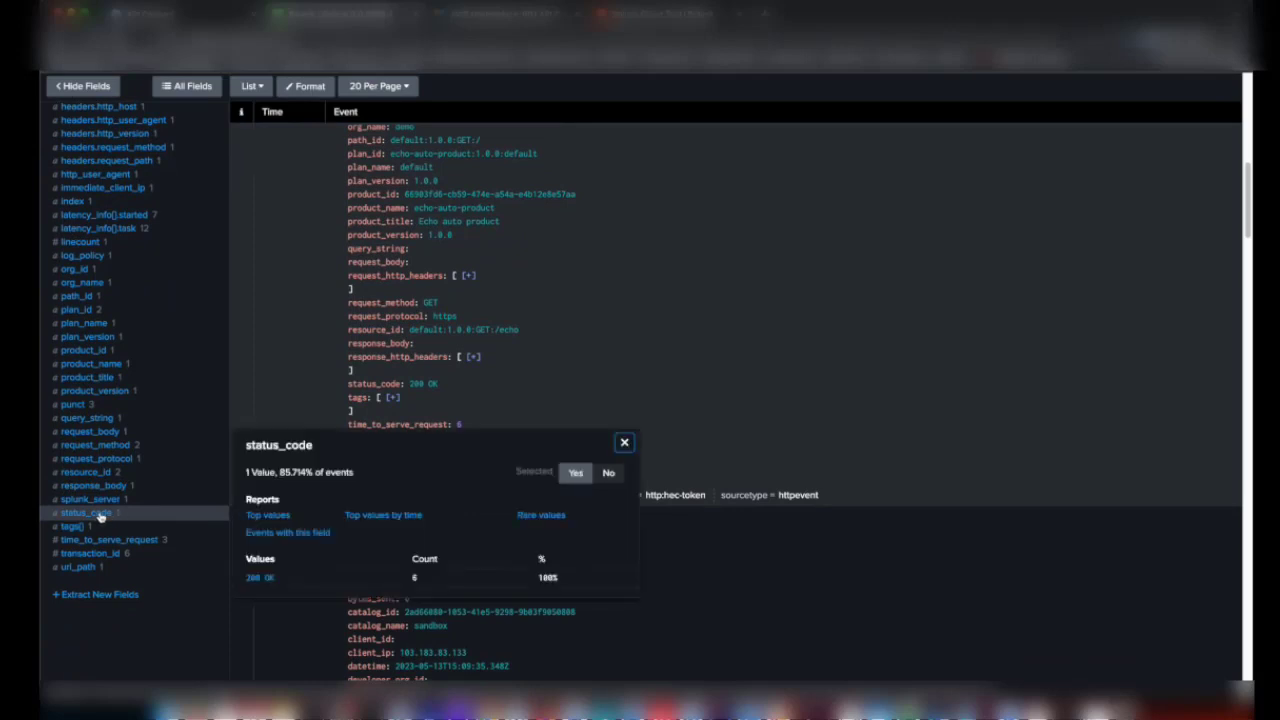
Step: Chart the top status_code values as a pie chart, showing 200 OK at 100%
left_click(268, 516)
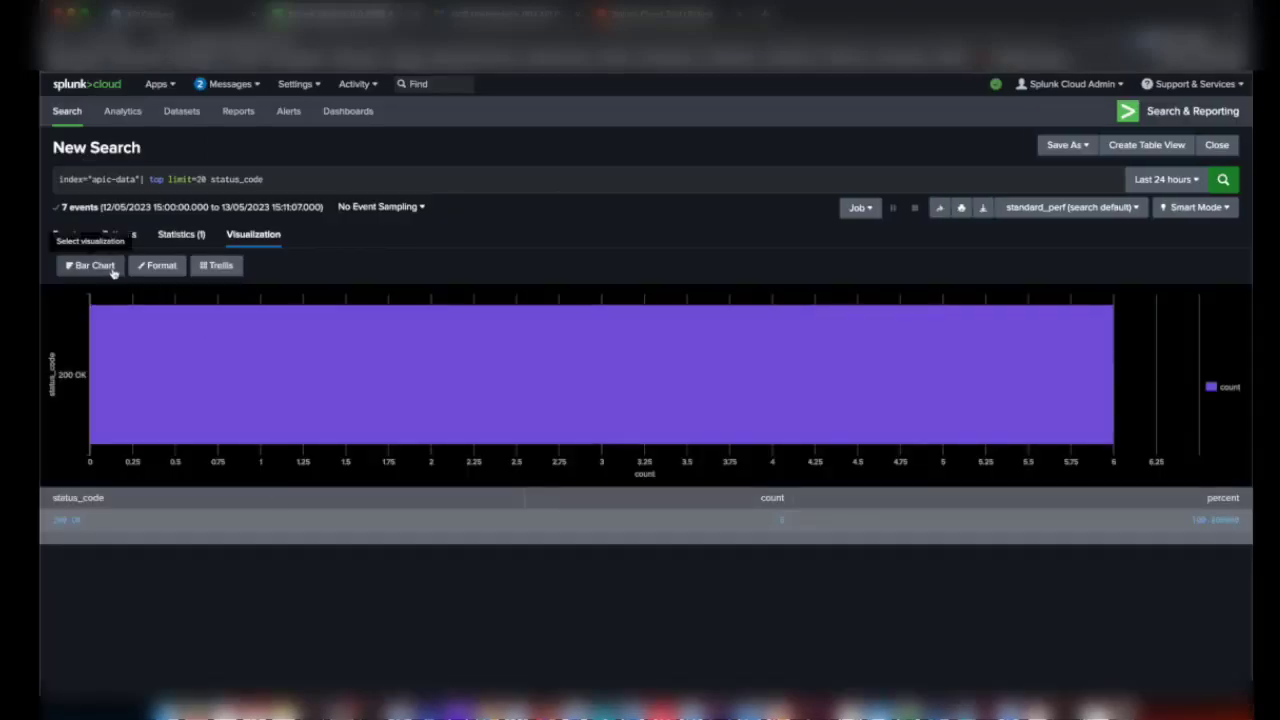
left_click(108, 267)
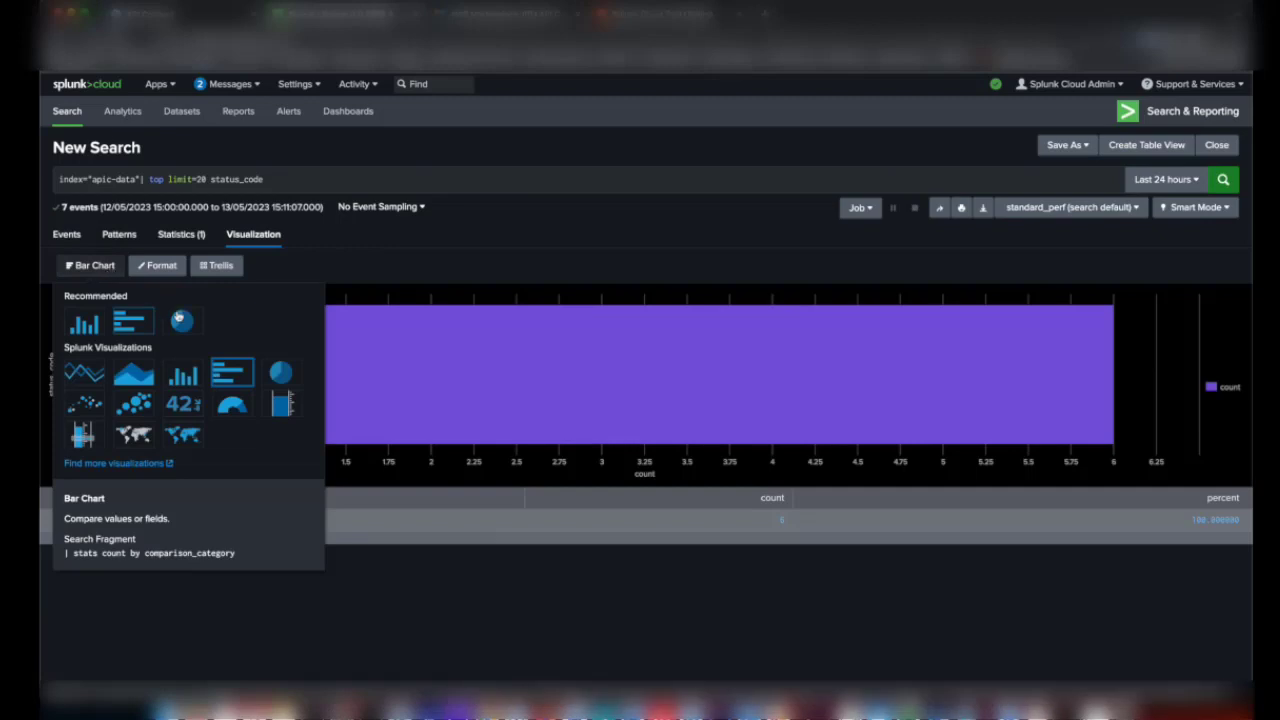
left_click(182, 319)
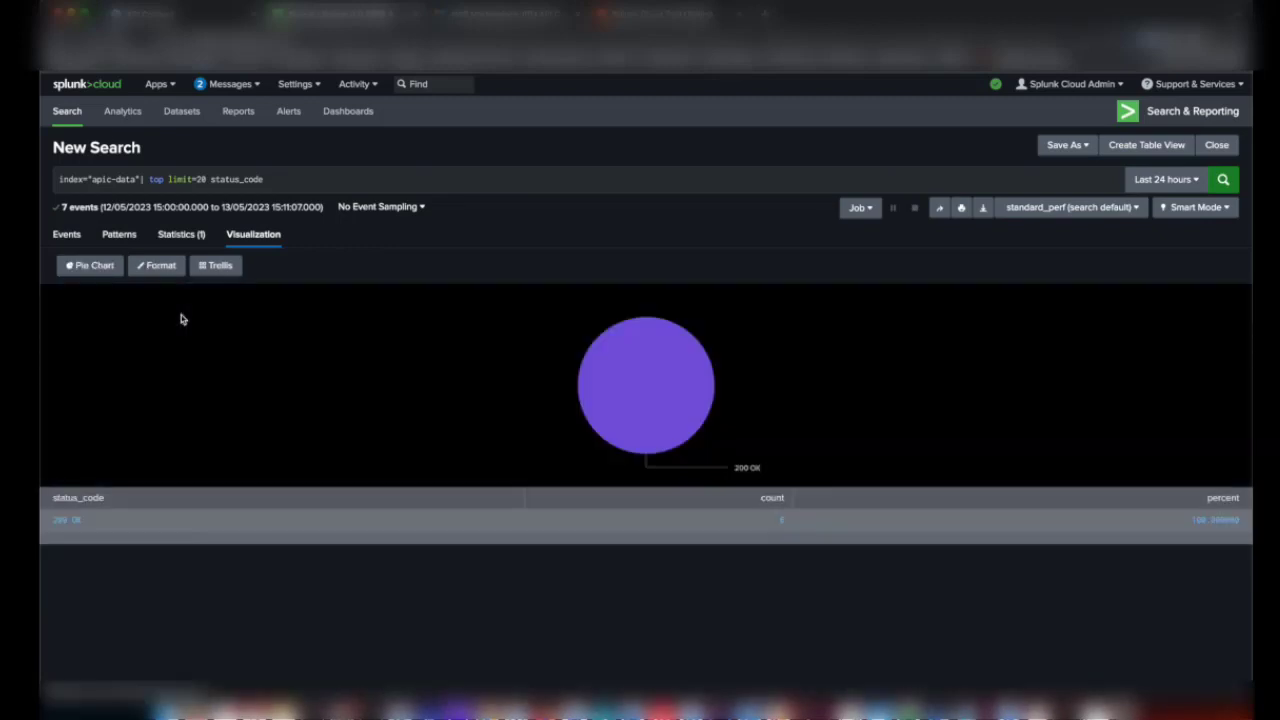
mouse_move(630, 399)
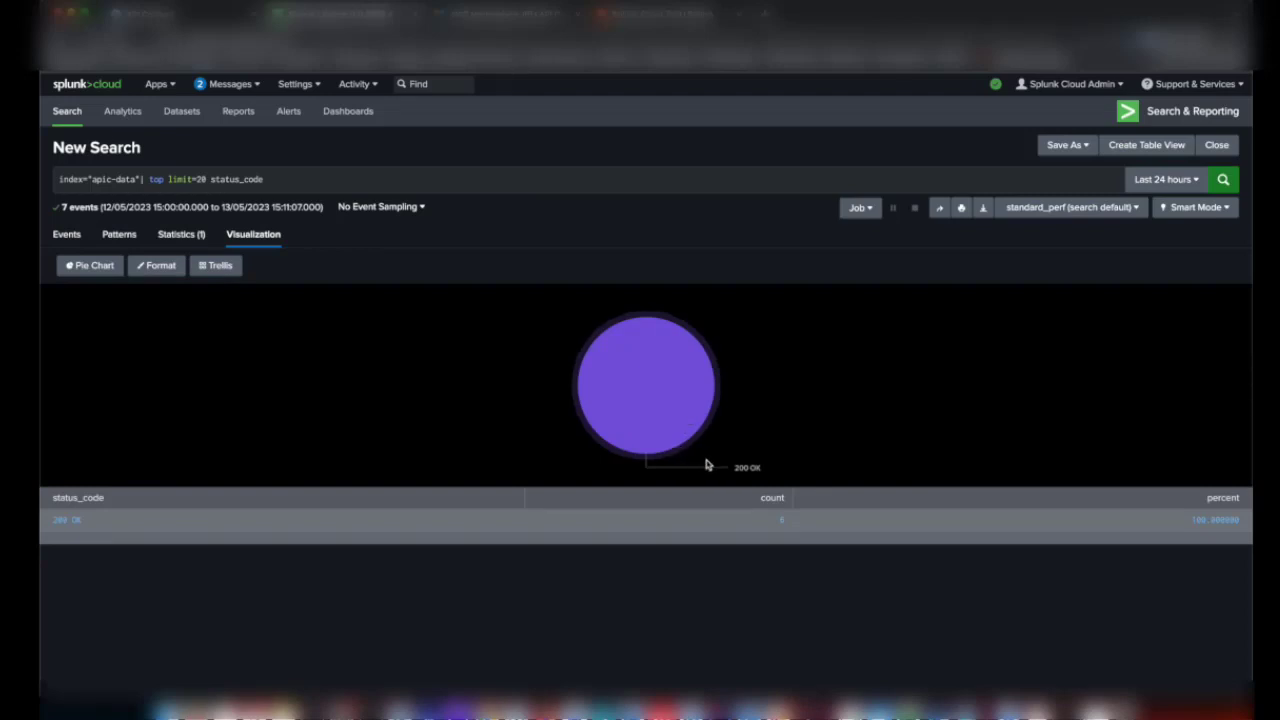
mouse_move(743, 473)
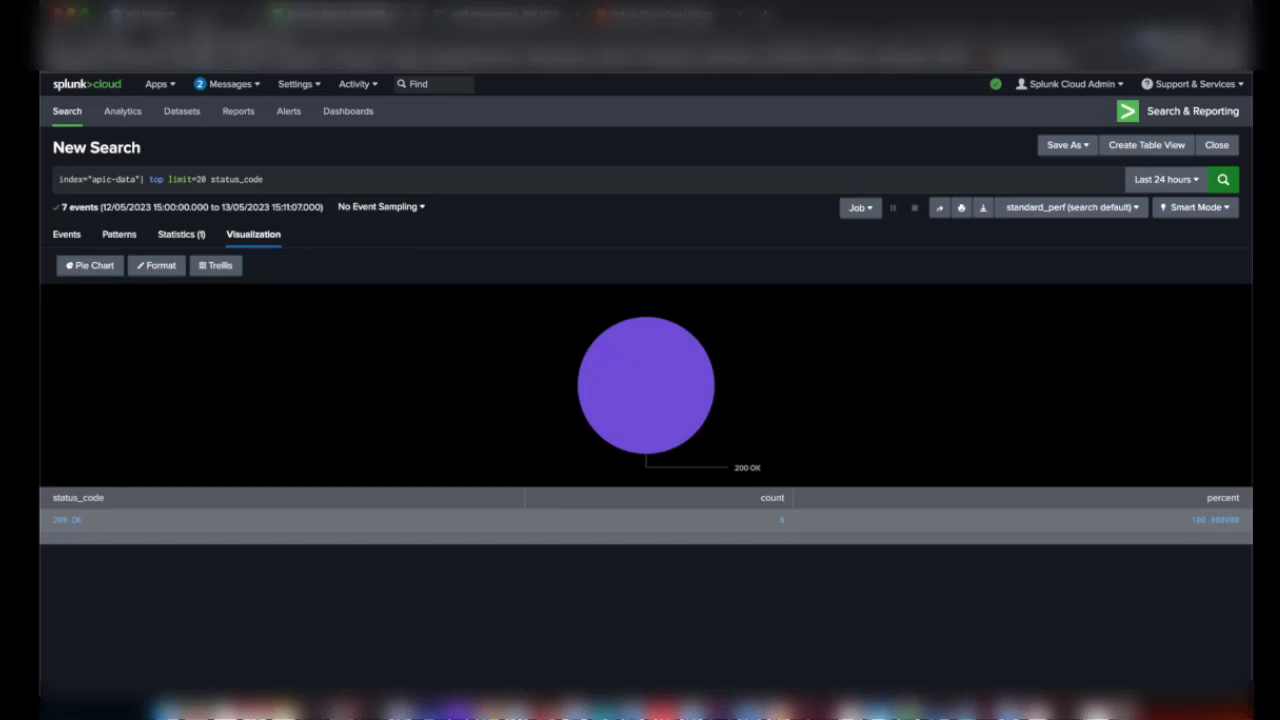
Step: Return to the API Connect browser tab with the Echo API test's HTTP 200 response
left_click(190, 17)
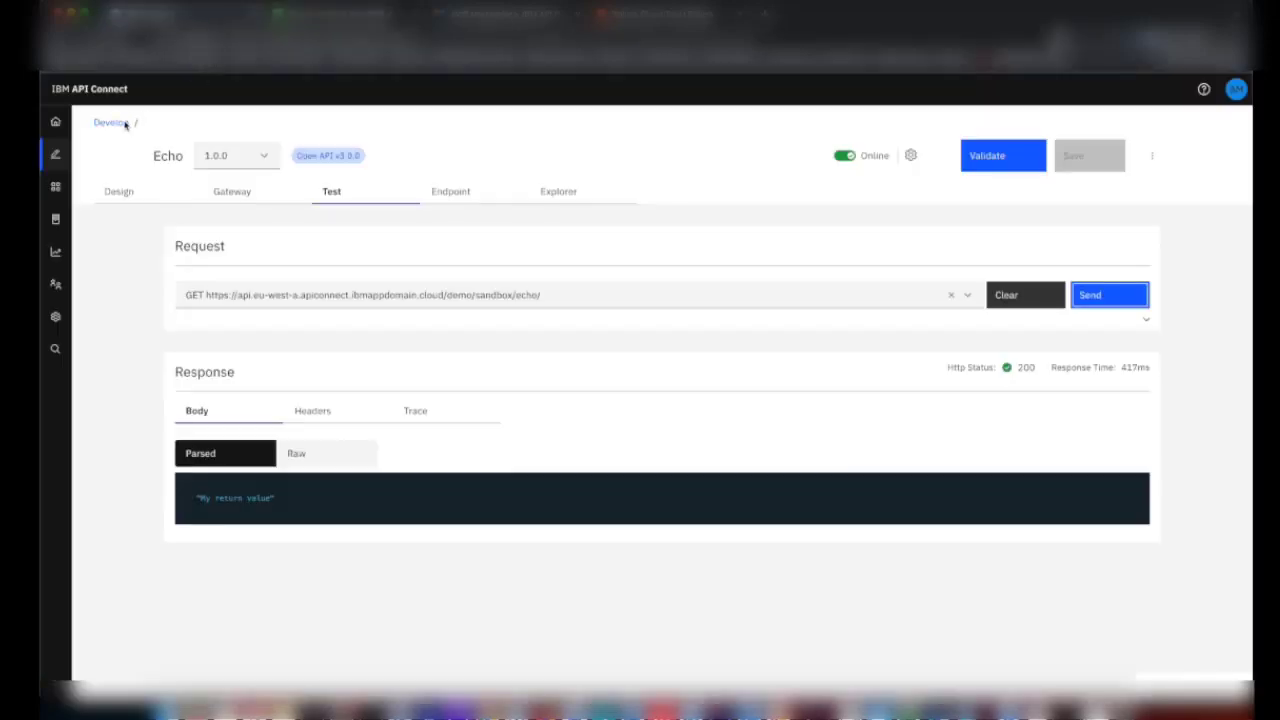